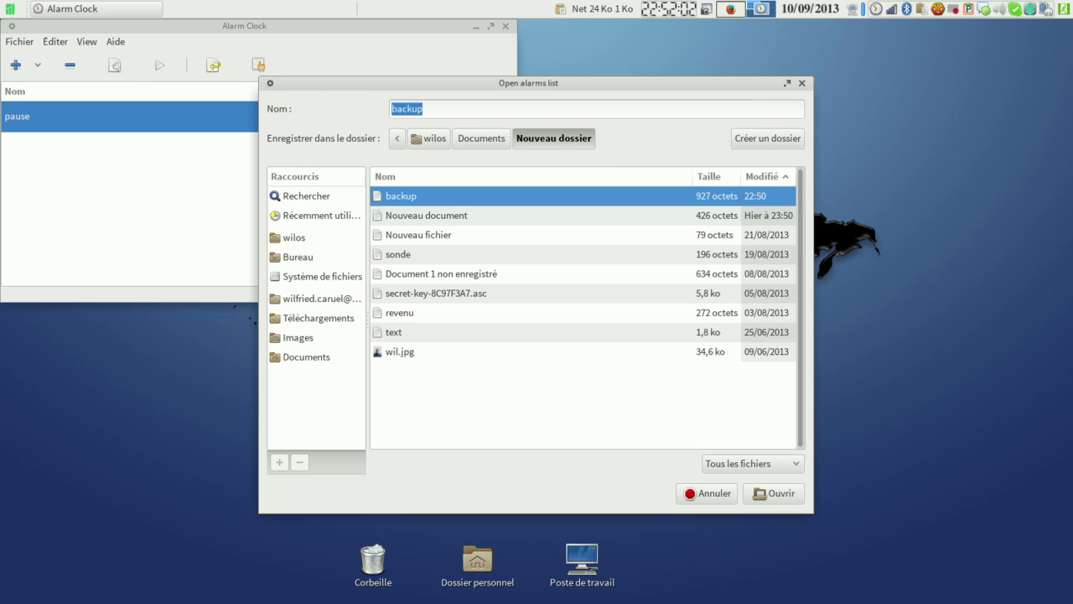
pyautogui.click(752, 463)
pyautogui.click(745, 483)
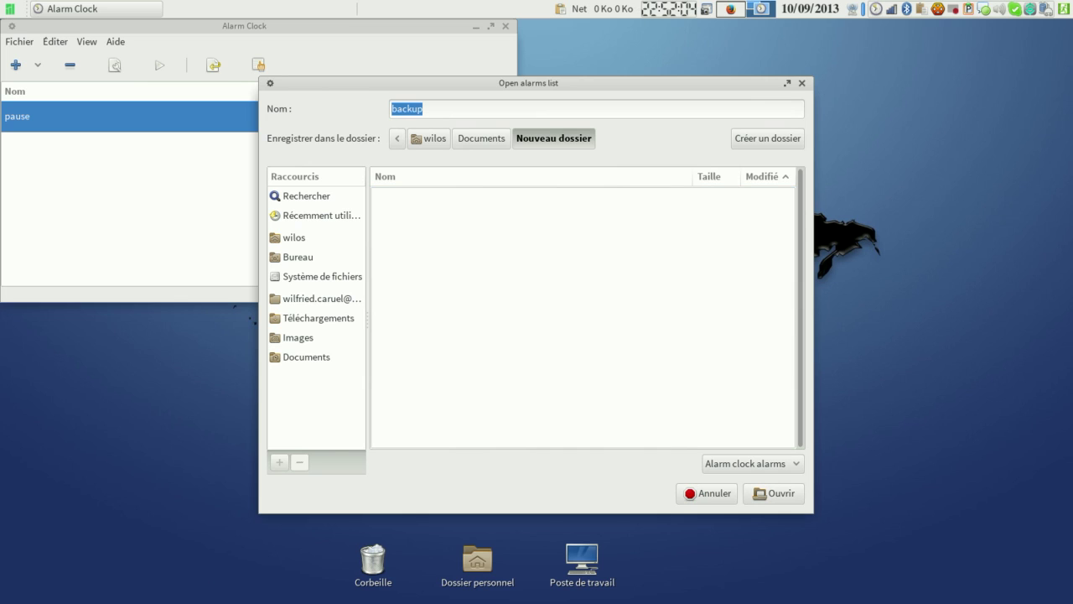
pyautogui.click(707, 494)
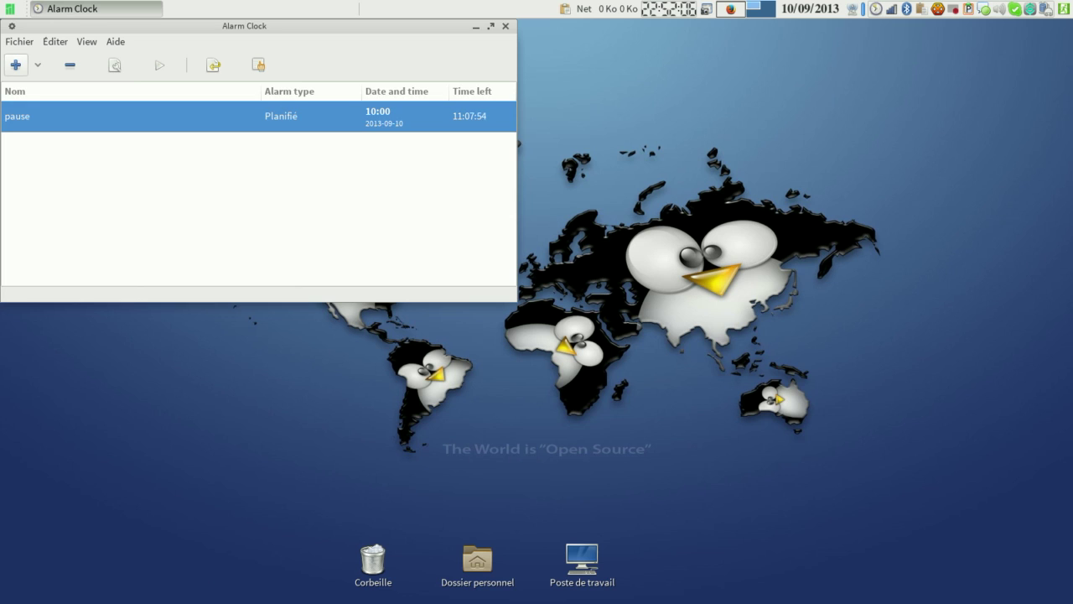
pyautogui.click(19, 42)
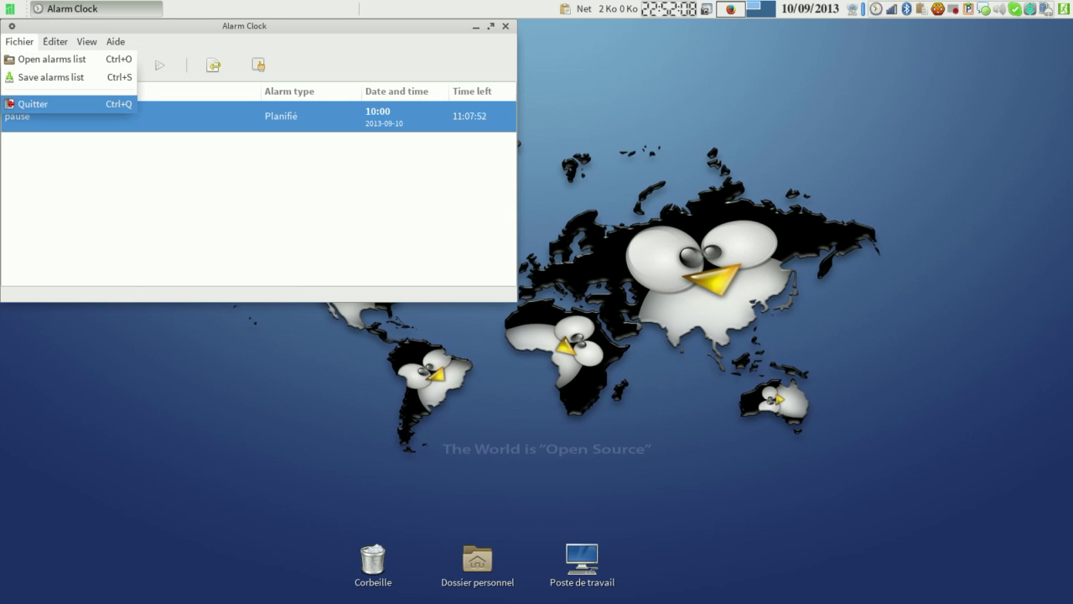
pyautogui.click(74, 172)
# Create a new alarm with the short name tst and set its time to 22:56
pyautogui.click(16, 64)
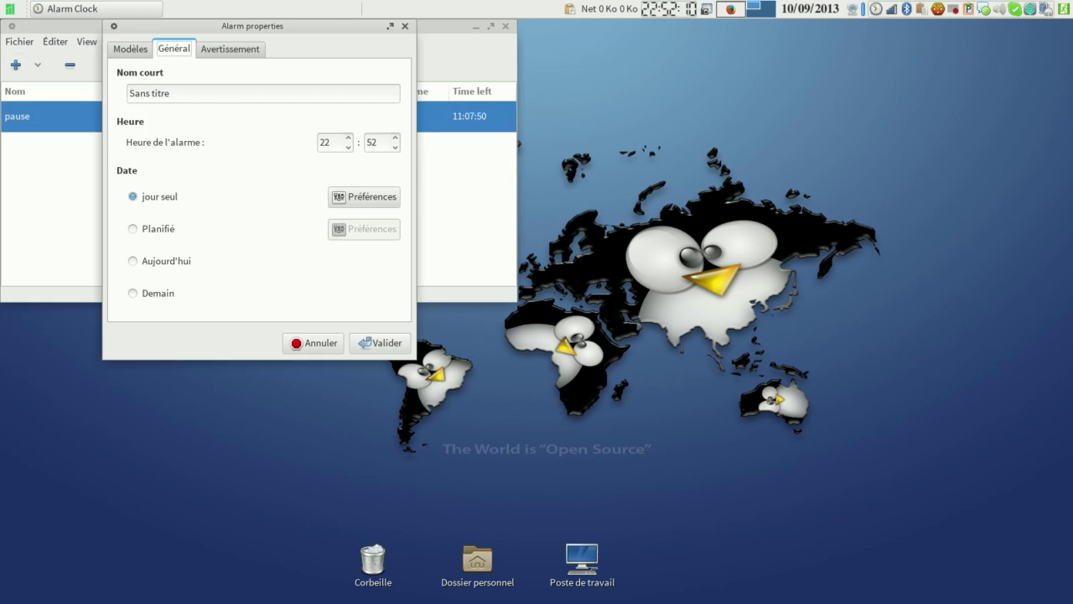
pyautogui.doubleClick(160, 93)
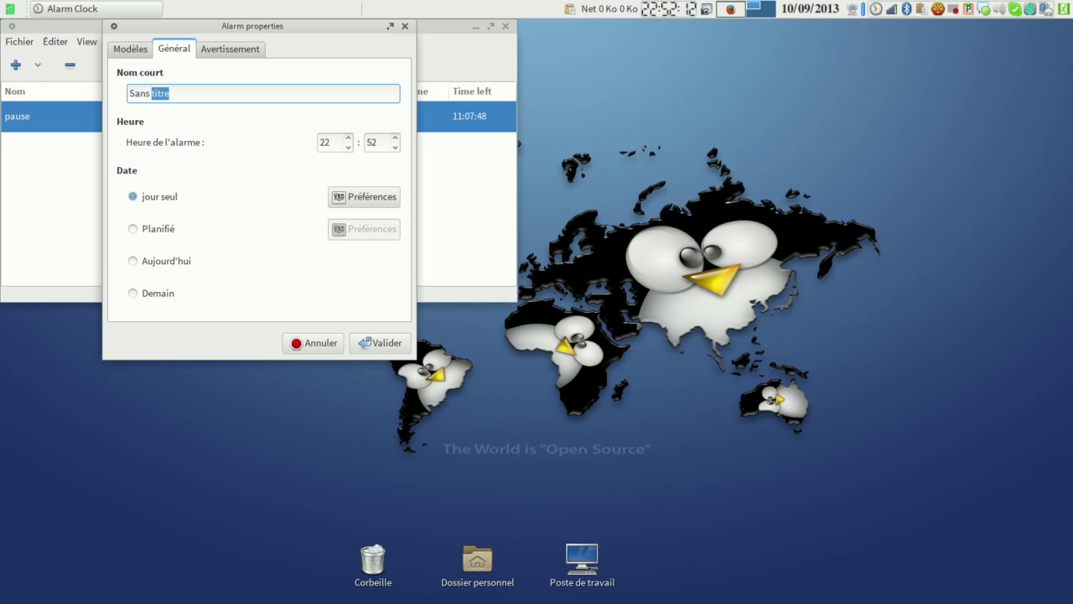
pyautogui.press('BackSpace')
pyautogui.press('BackSpace')
pyautogui.press('BackSpace')
pyautogui.press('BackSpace')
pyautogui.press('BackSpace')
pyautogui.press('BackSpace')
pyautogui.write('tst')
pyautogui.doubleClick(395, 139)
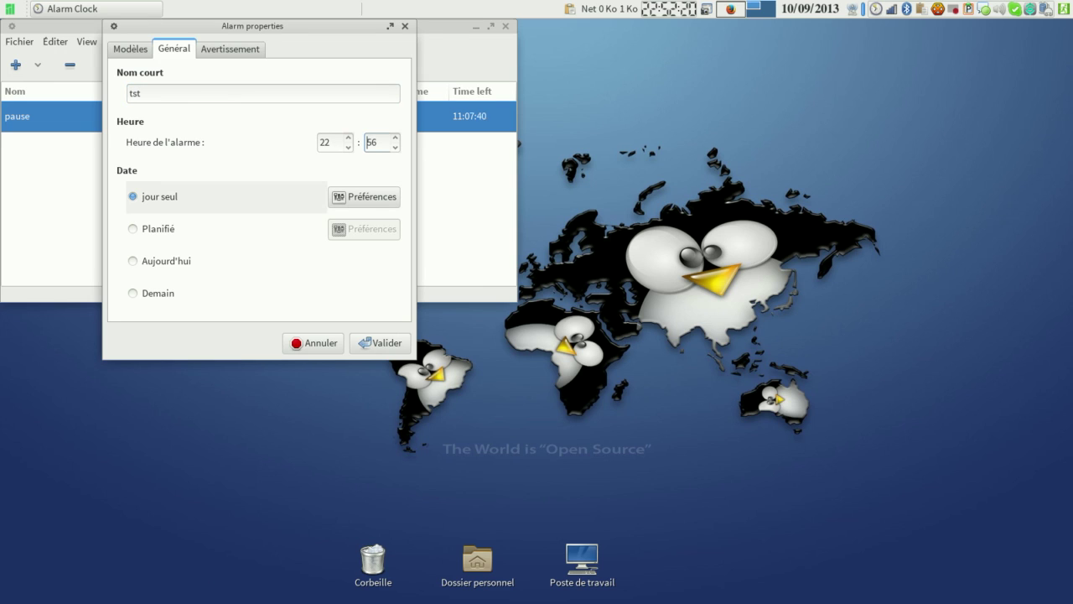
# Set the alarm's single-day date to 10 September 2017
pyautogui.click(364, 197)
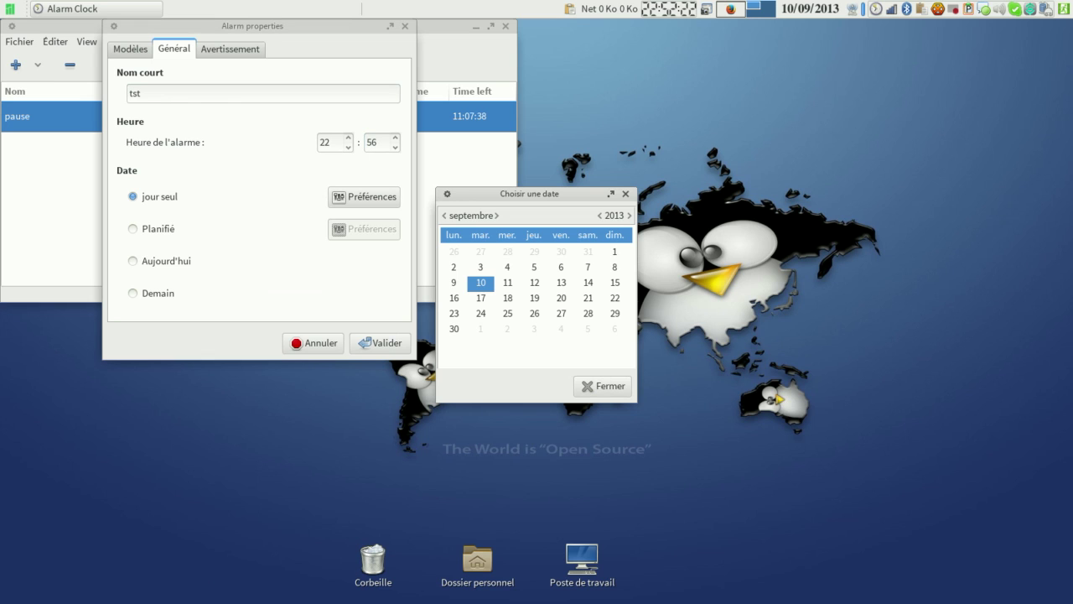
pyautogui.click(630, 215)
pyautogui.click(629, 216)
pyautogui.click(630, 215)
pyautogui.click(630, 215)
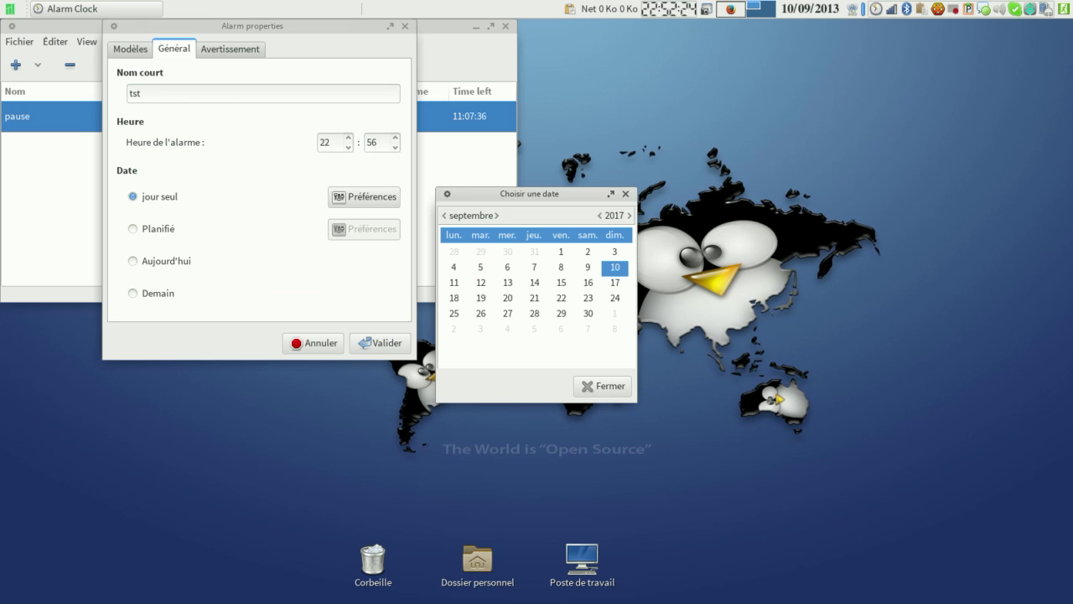
pyautogui.click(603, 386)
# Switch the alarm to Planifié and try selecting and clearing all weekdays and months in its planning
pyautogui.press('Down')
pyautogui.press('space')
pyautogui.press('Tab')
pyautogui.press('Return')
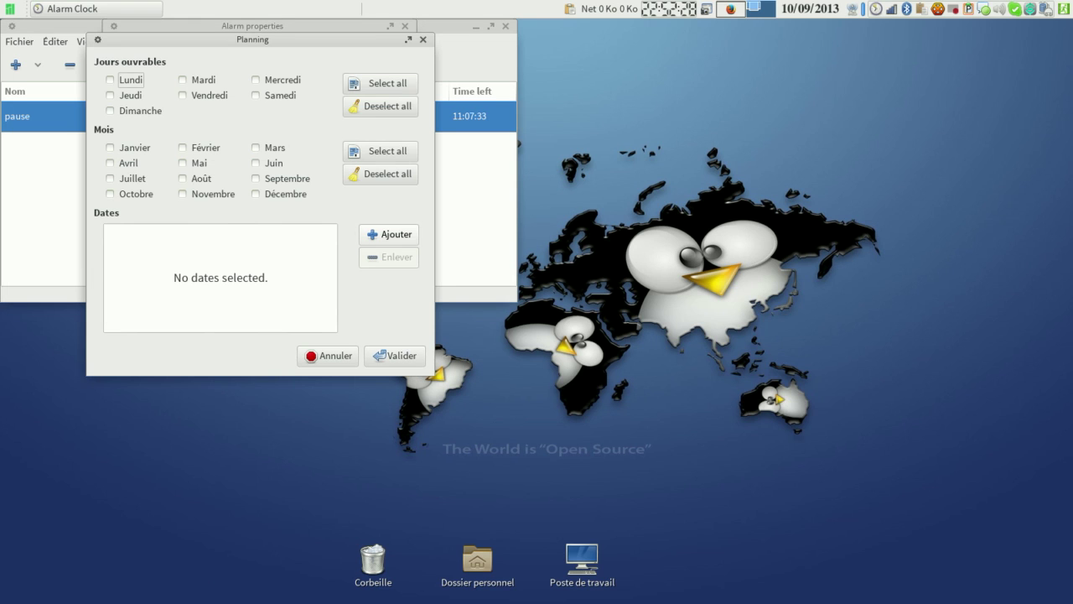
pyautogui.click(381, 84)
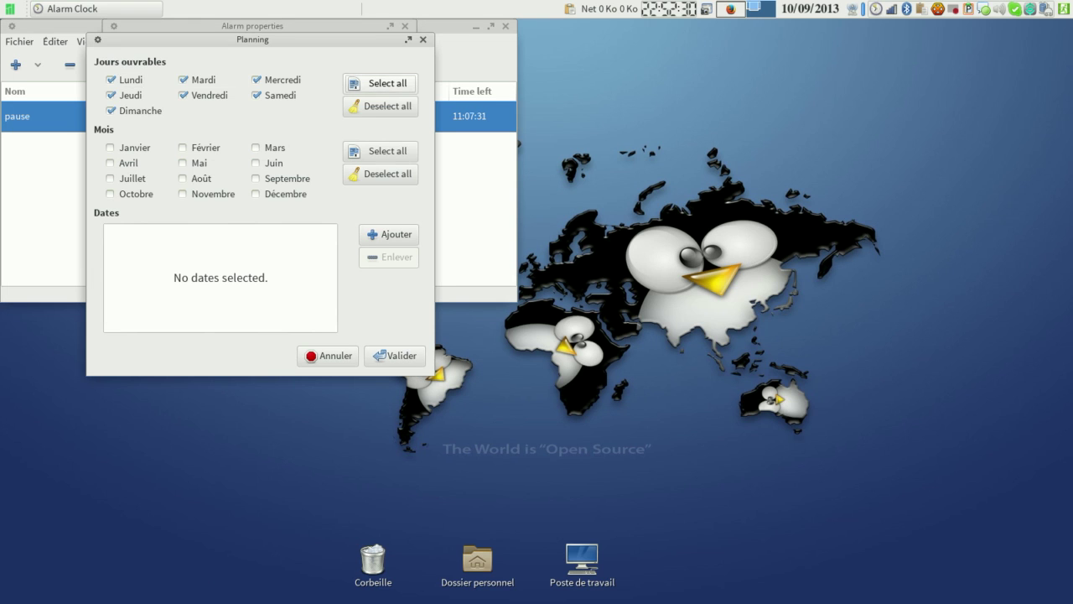
pyautogui.press('Tab')
pyautogui.press('Return')
pyautogui.press('Tab')
pyautogui.press('Return')
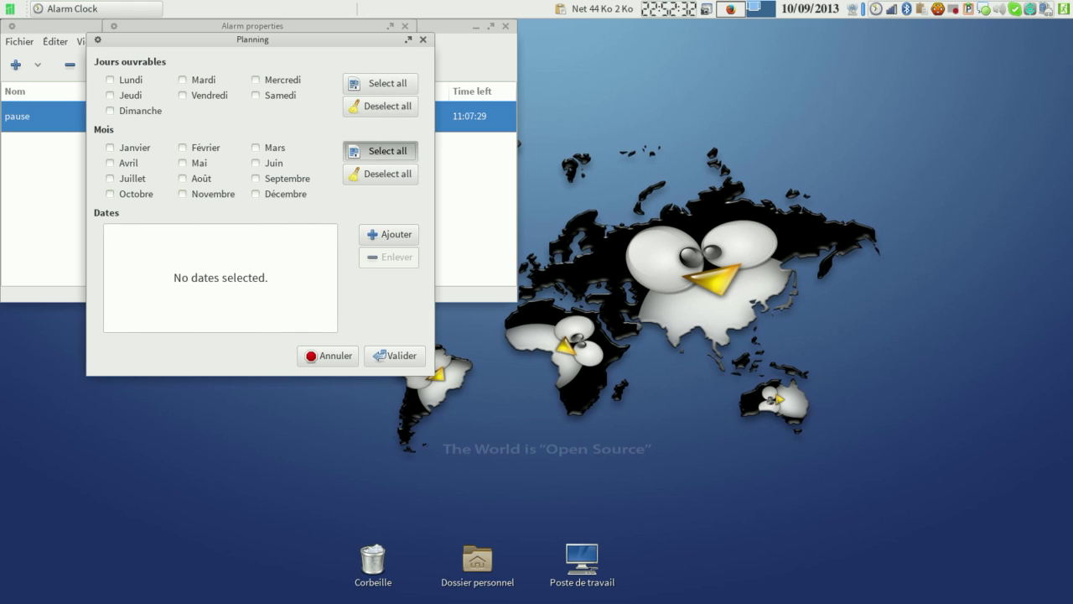
pyautogui.press('Tab')
pyautogui.press('Return')
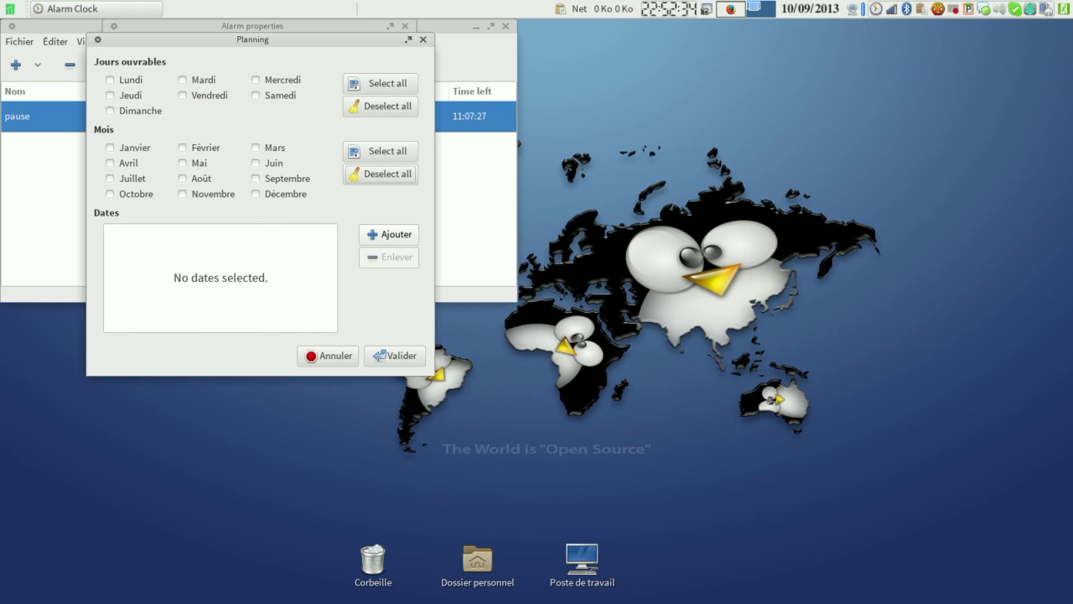
# Try excluding 14 September 2013 from the planning, then discard the date and the planning changes
pyautogui.press('Tab')
pyautogui.press('Return')
pyautogui.click(492, 366)
pyautogui.click(587, 277)
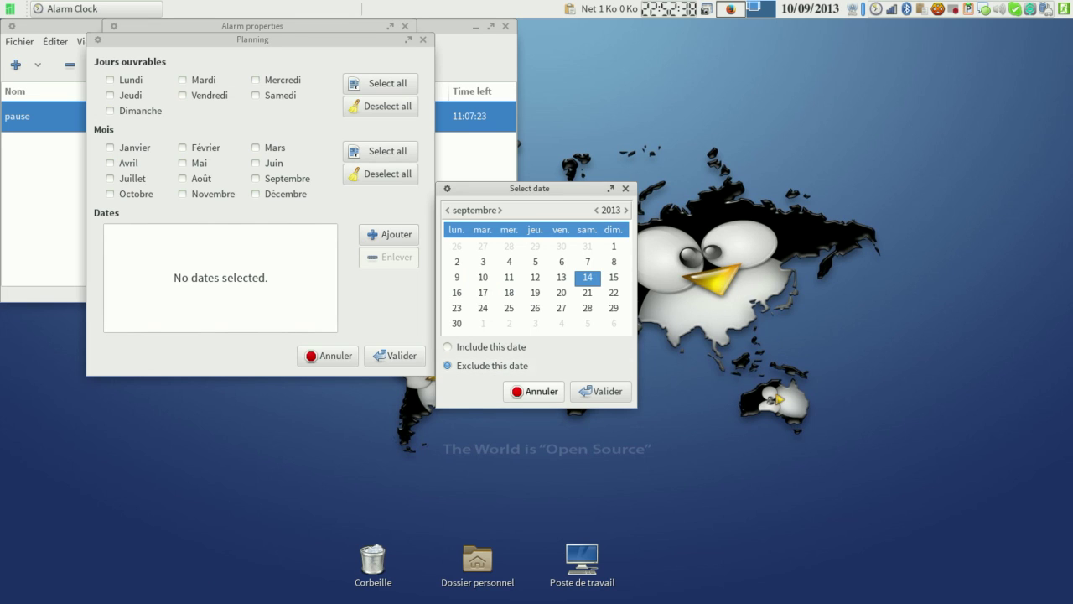
pyautogui.click(534, 392)
pyautogui.click(328, 352)
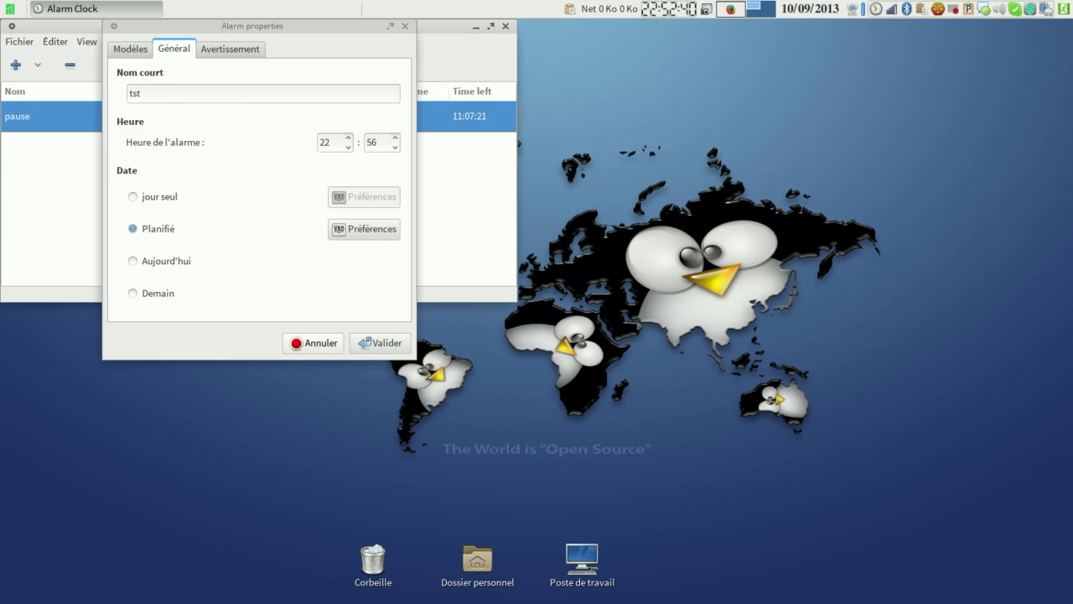
# Set the alarm's date option to Demain
pyautogui.click(165, 261)
pyautogui.click(157, 293)
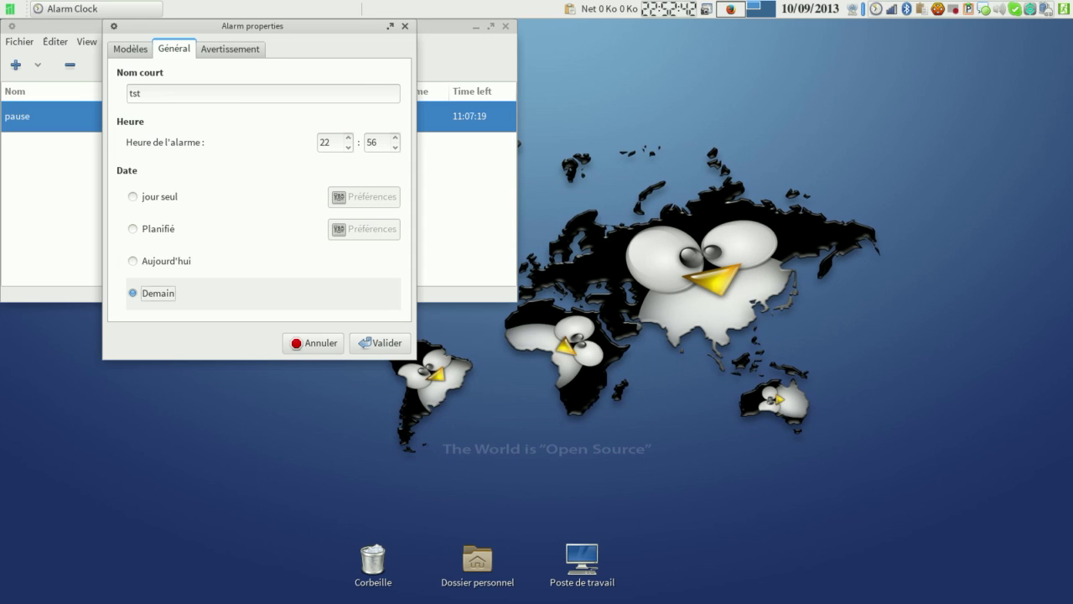
# Assign Cafe_Del_Chillia__-_The_Last_of_The_Egyptians.mp3 from the Téléchargements folder as the alarm's custom sound
pyautogui.click(230, 49)
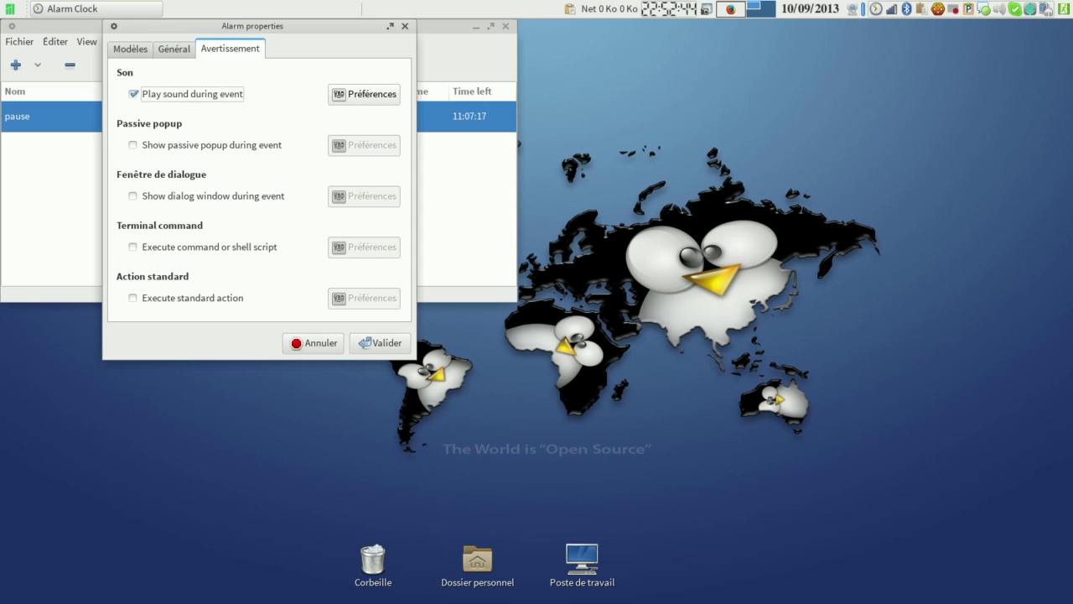
pyautogui.click(364, 95)
pyautogui.press('space')
pyautogui.press('Tab')
pyautogui.press('space')
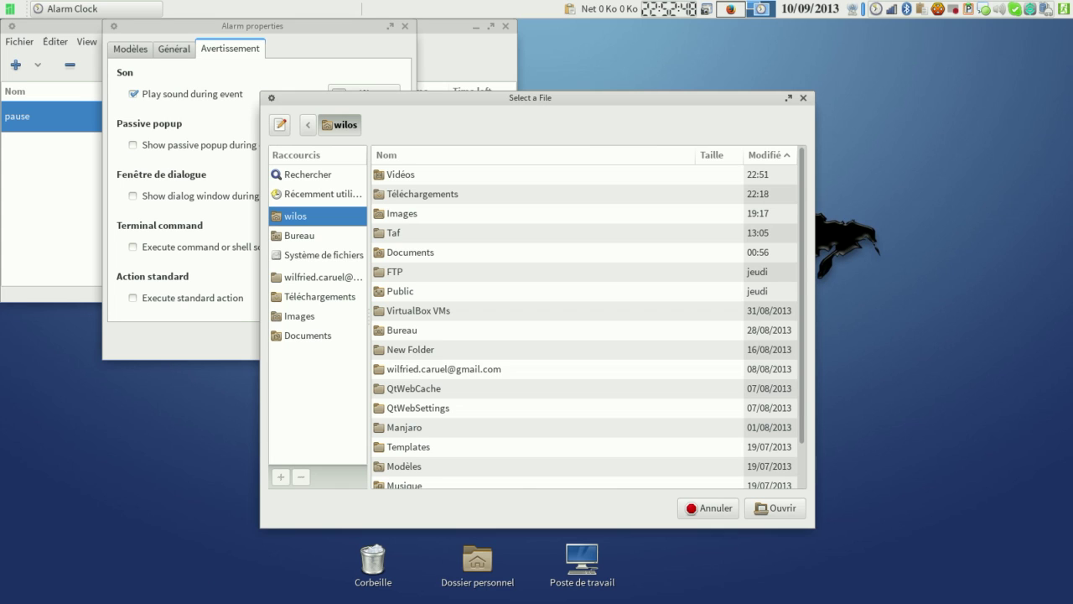
pyautogui.doubleClick(423, 194)
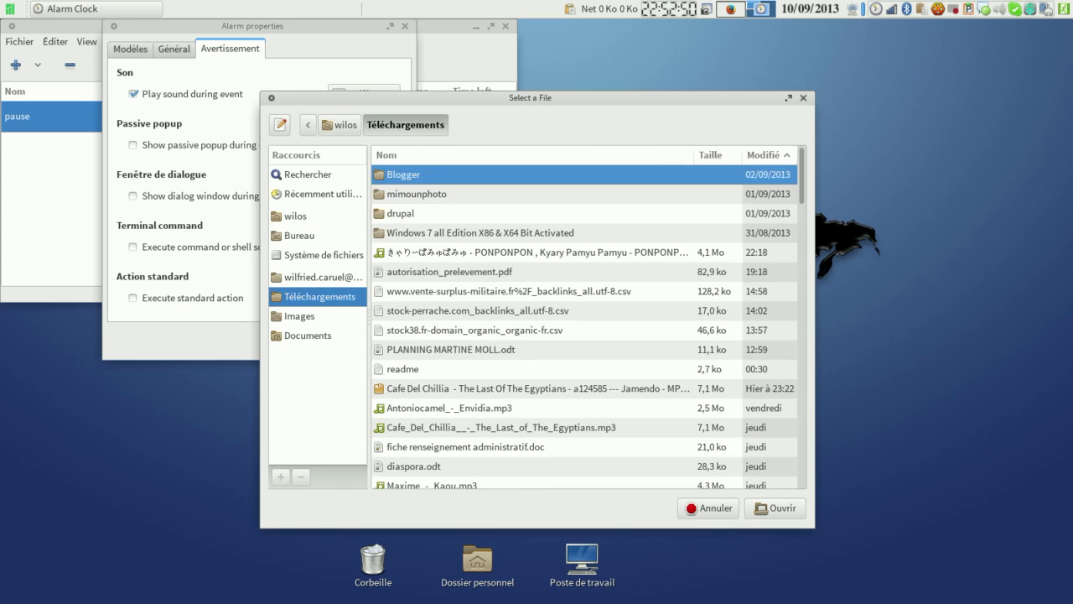
pyautogui.doubleClick(501, 427)
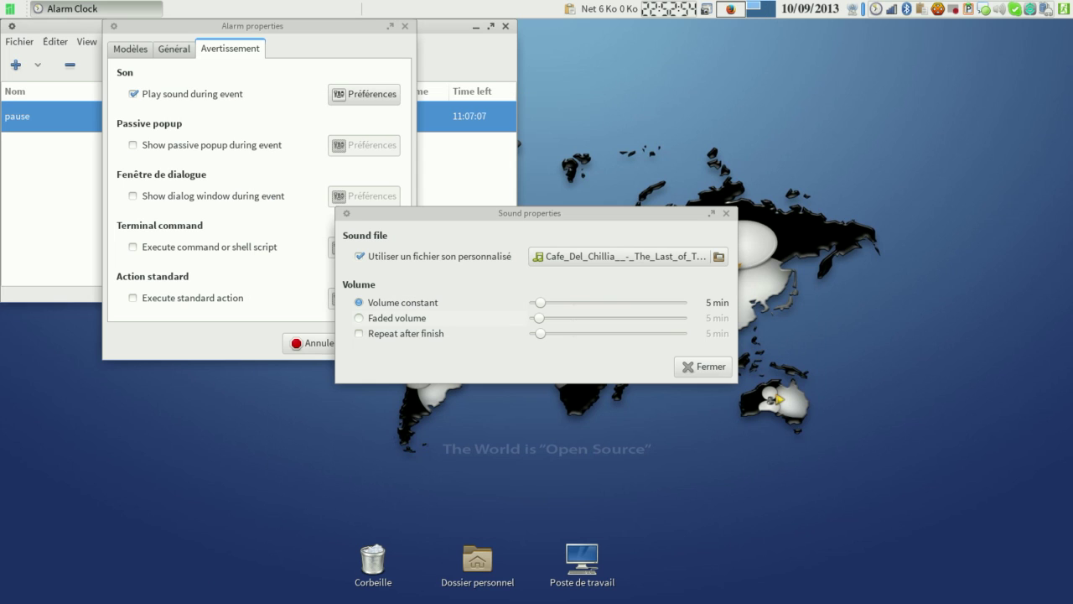
# Set the alarm sound to Faded volume with Repeat after finish enabled, and close the sound properties
pyautogui.click(360, 318)
pyautogui.click(360, 334)
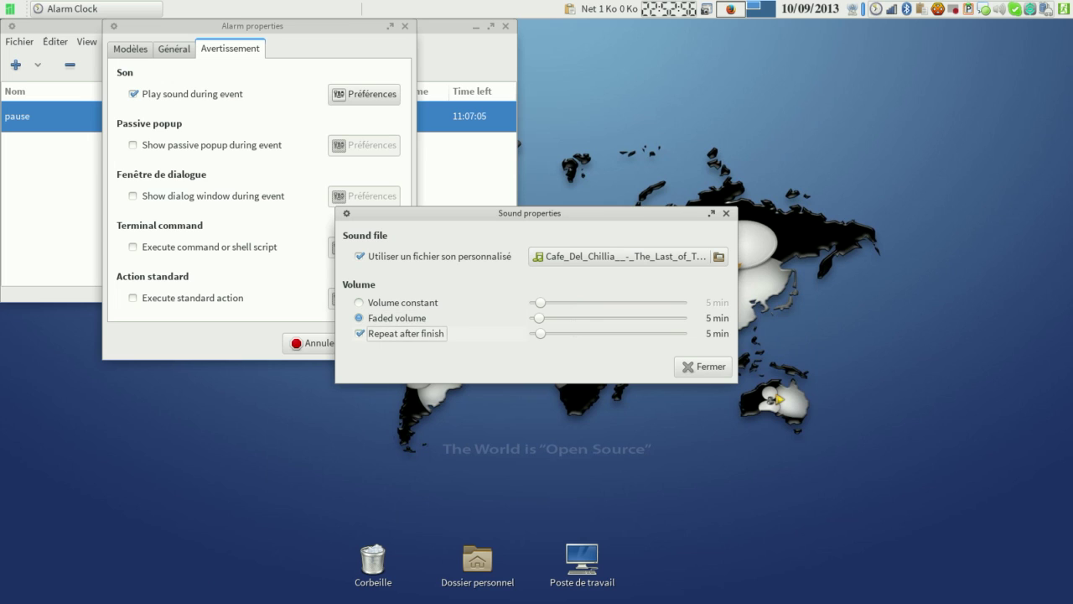
pyautogui.click(703, 366)
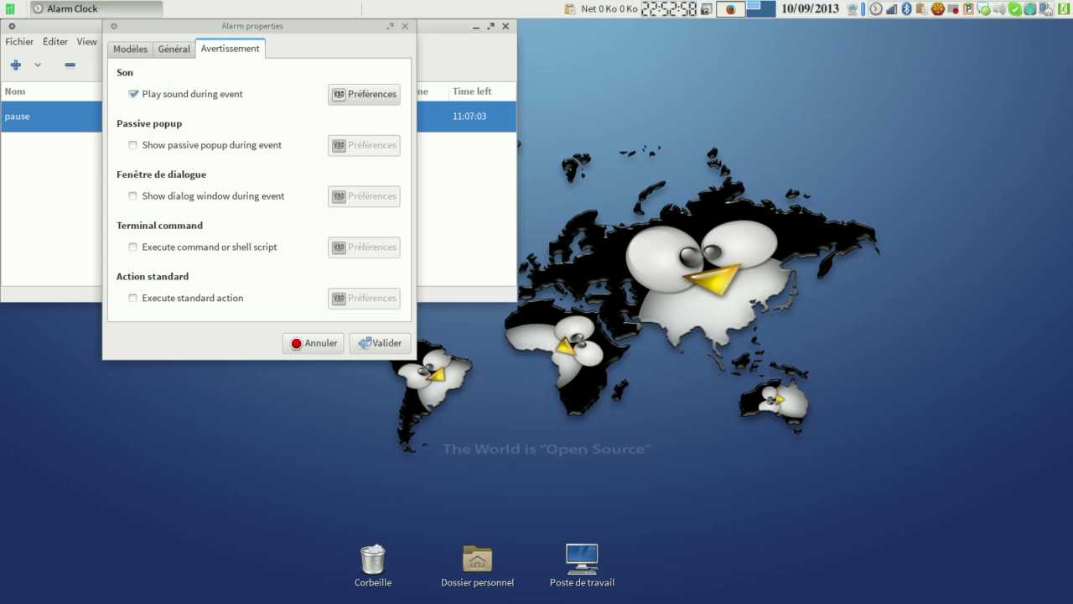
# Enable the passive popup during the event and choose Moyen as its alarm priority
pyautogui.click(134, 146)
pyautogui.click(364, 145)
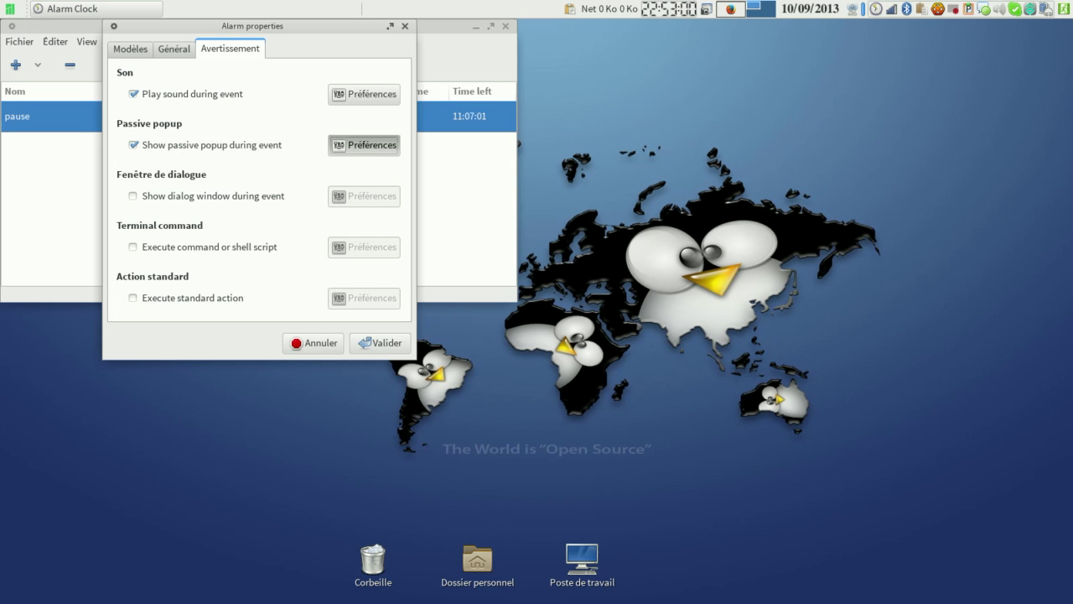
pyautogui.click(603, 211)
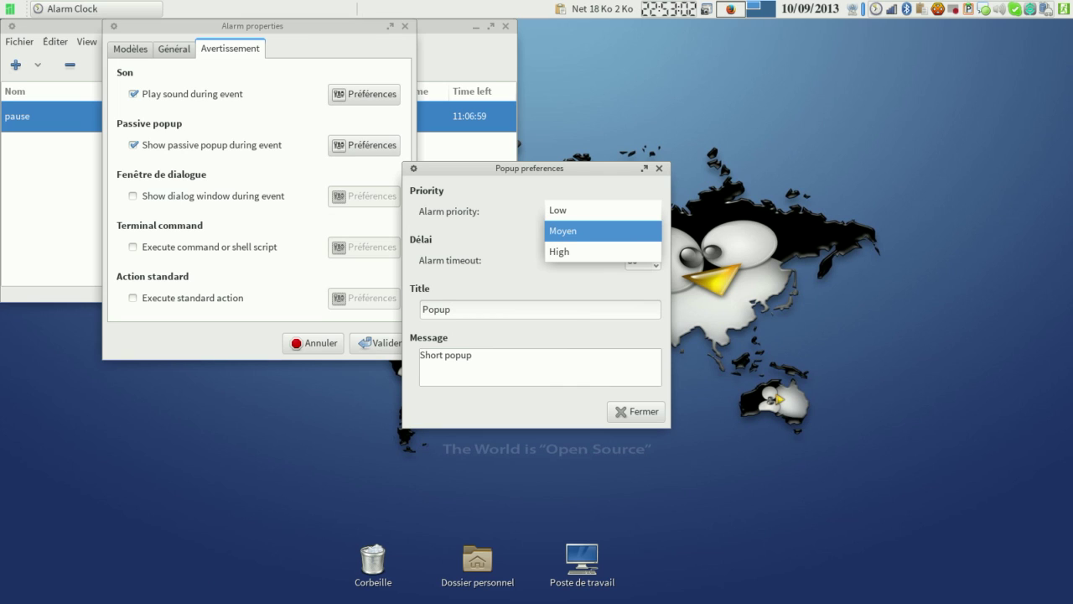
pyautogui.click(603, 231)
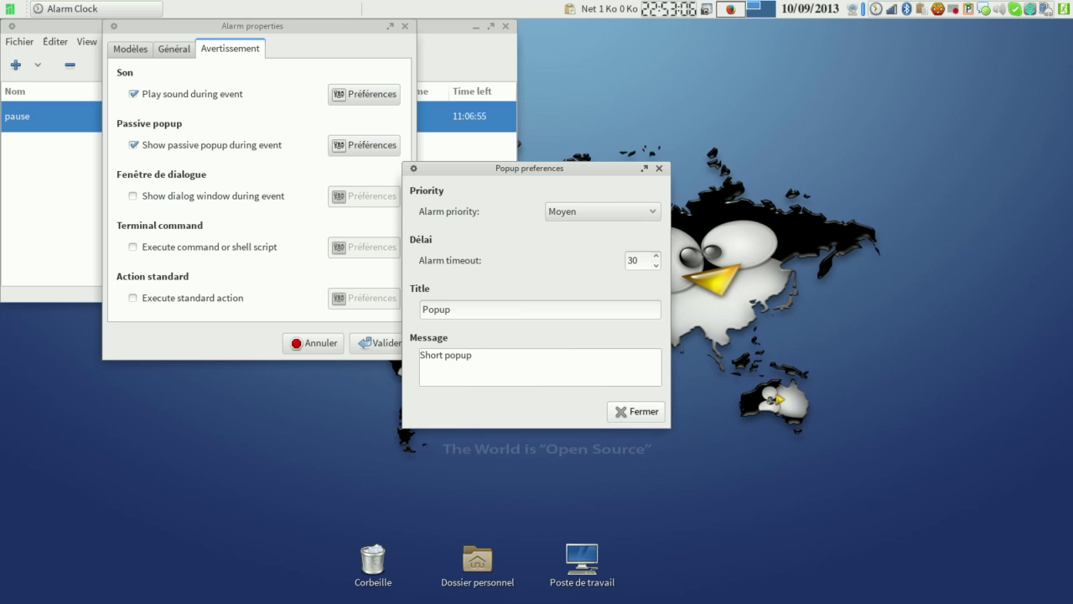
pyautogui.click(635, 411)
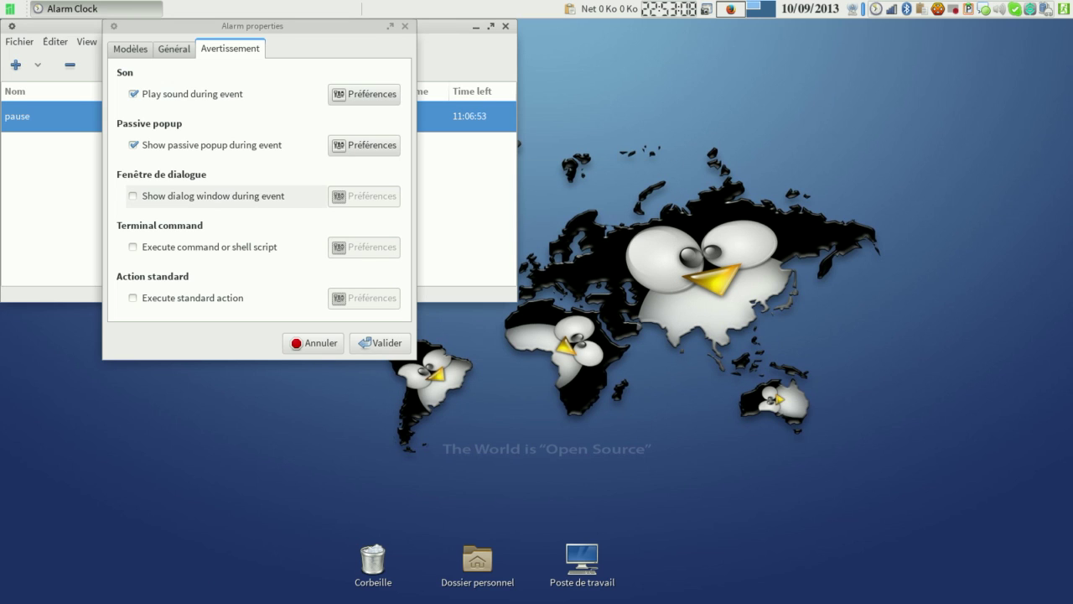
# Enable the dialog window during the event and set its text size to Large
pyautogui.click(135, 196)
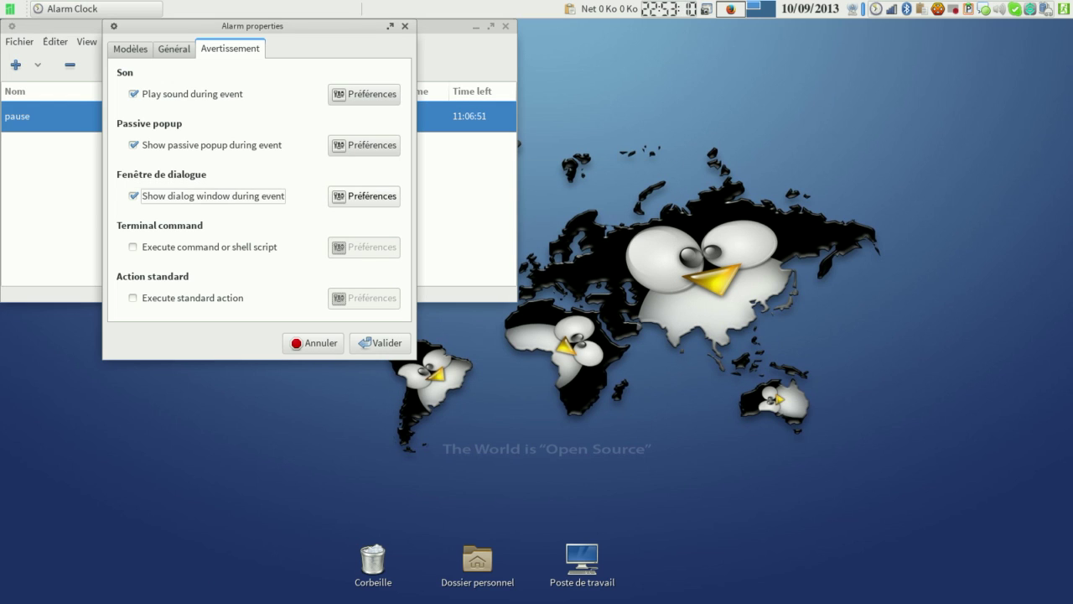
pyautogui.click(364, 197)
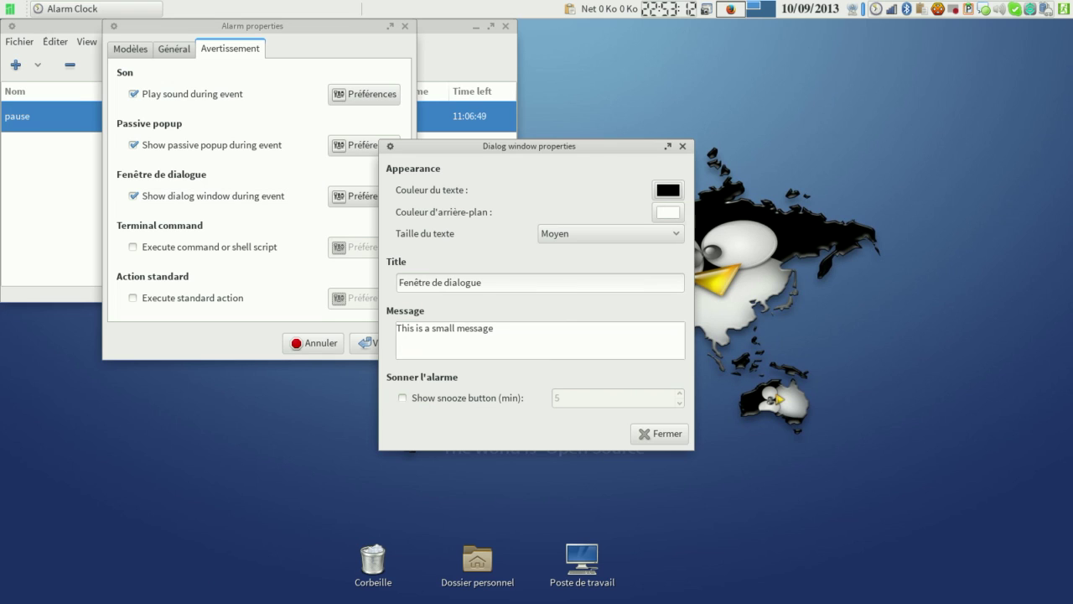
pyautogui.click(638, 234)
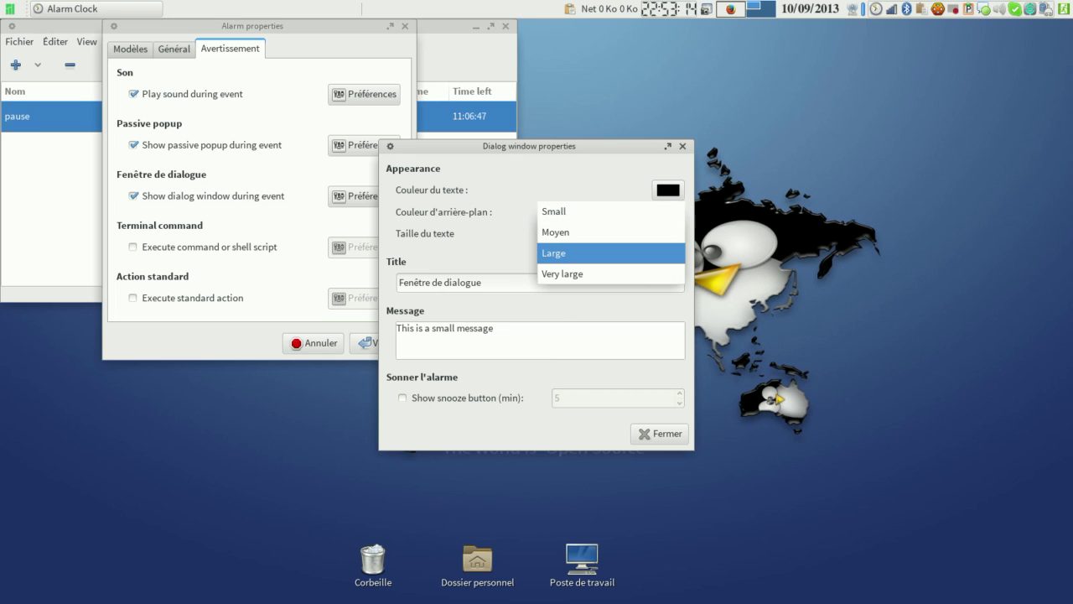
pyautogui.click(620, 253)
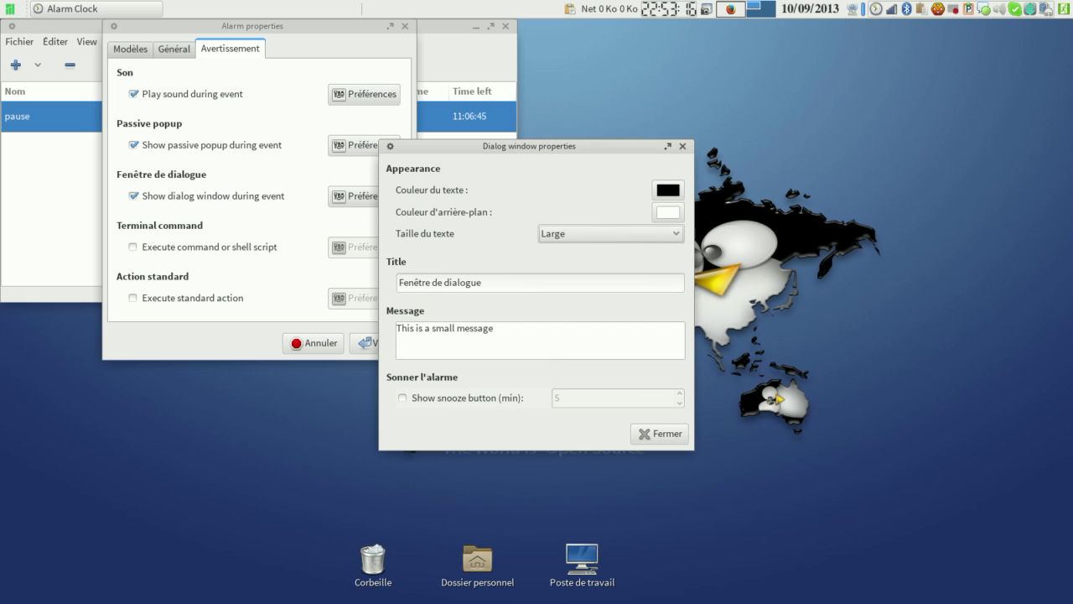
pyautogui.click(660, 434)
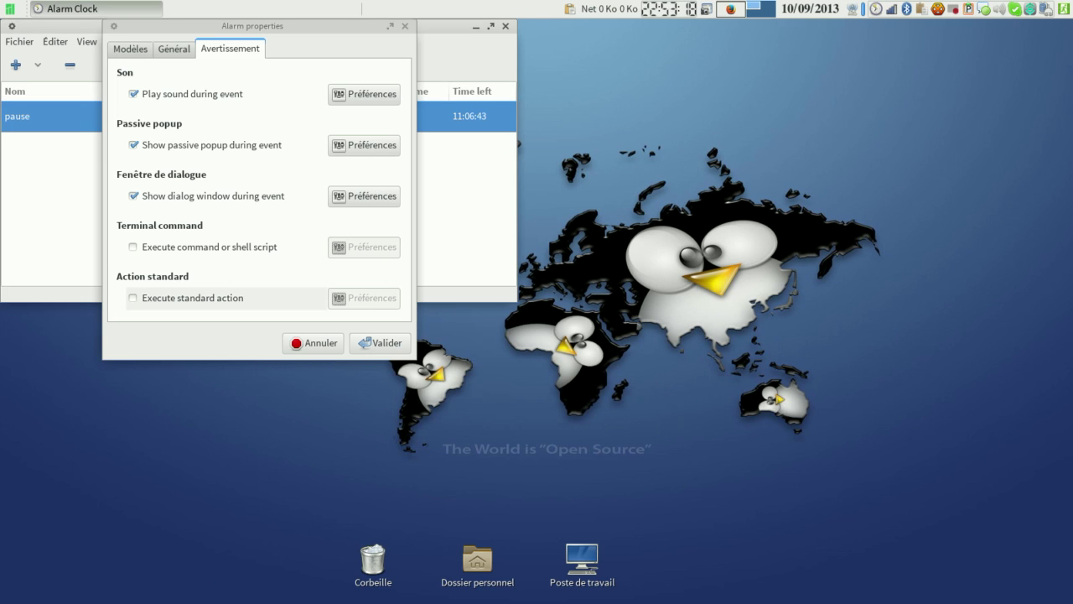
# Enable executing a command or shell script during the event and review its command preferences
pyautogui.click(132, 246)
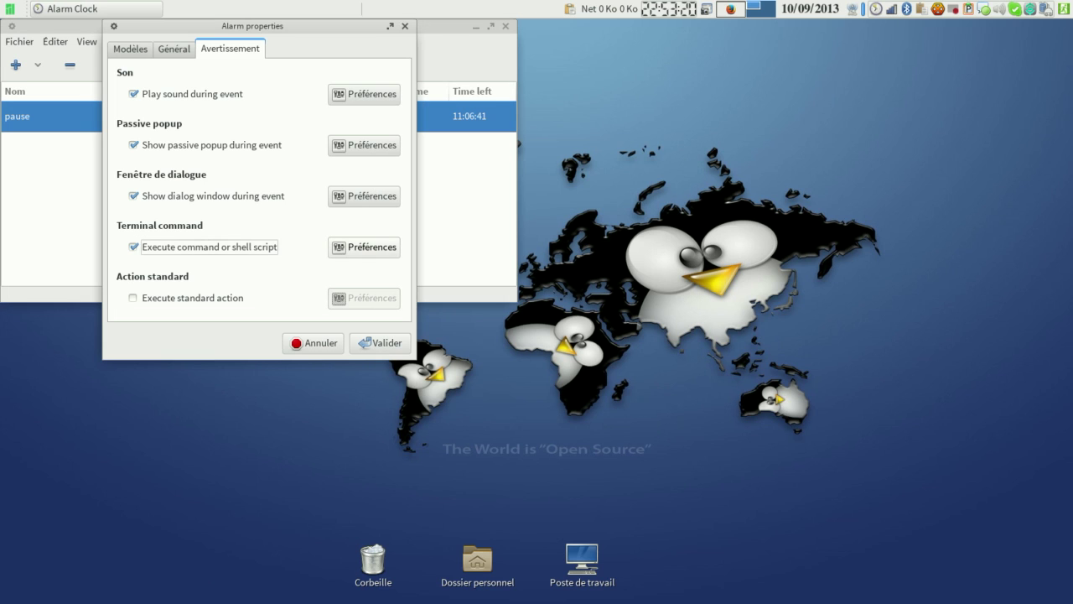
pyautogui.click(364, 247)
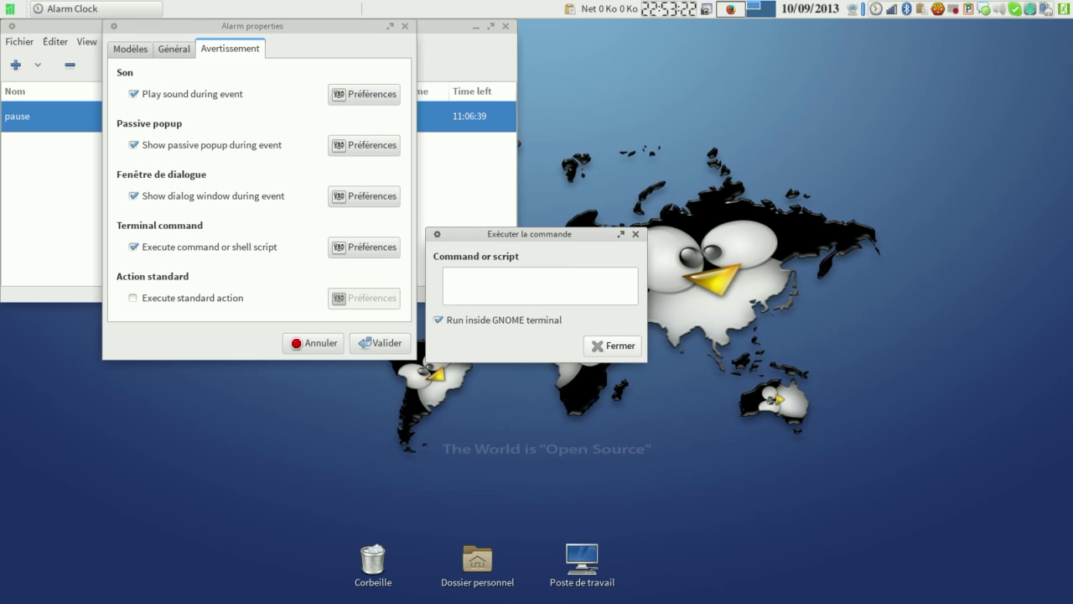
pyautogui.click(613, 345)
# Enable the standard action for the alarm with Verrouiller l'écran as the action to perform
pyautogui.click(133, 297)
pyautogui.press('Tab')
pyautogui.press('space')
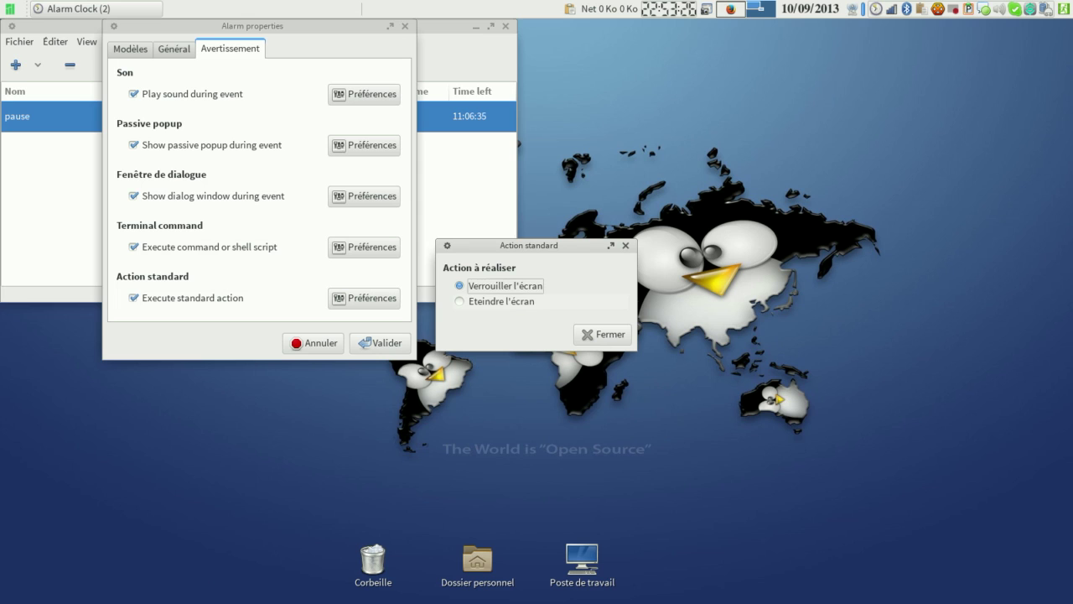
pyautogui.press('Down')
pyautogui.press('Up')
pyautogui.press('Tab')
pyautogui.press('space')
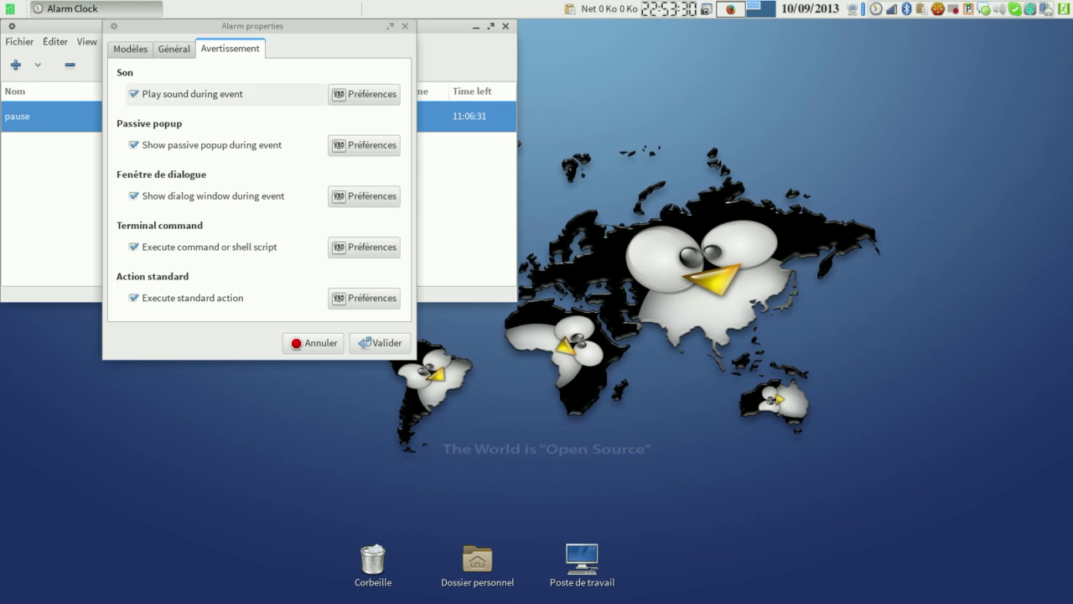
# Set the tst alarm's time to 22:54 and save the alarm
pyautogui.click(175, 50)
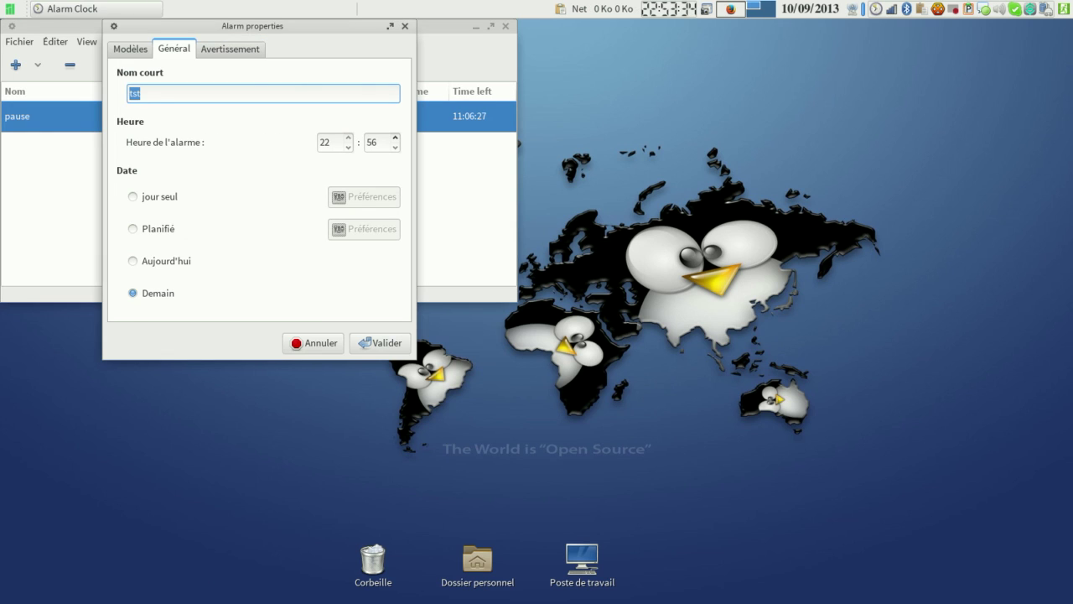
pyautogui.click(395, 148)
pyautogui.click(395, 138)
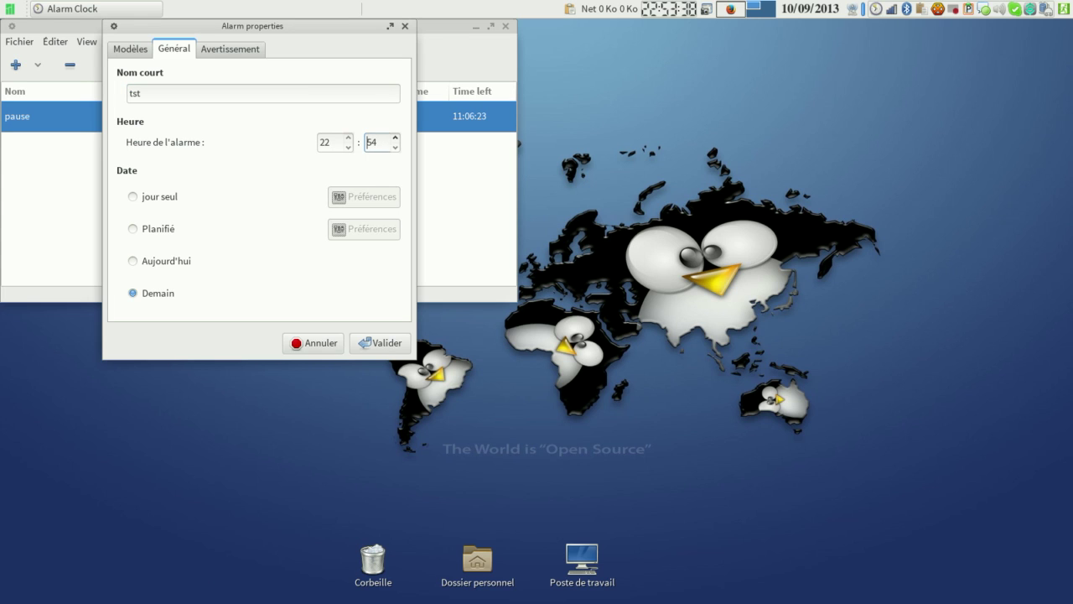
pyautogui.click(380, 342)
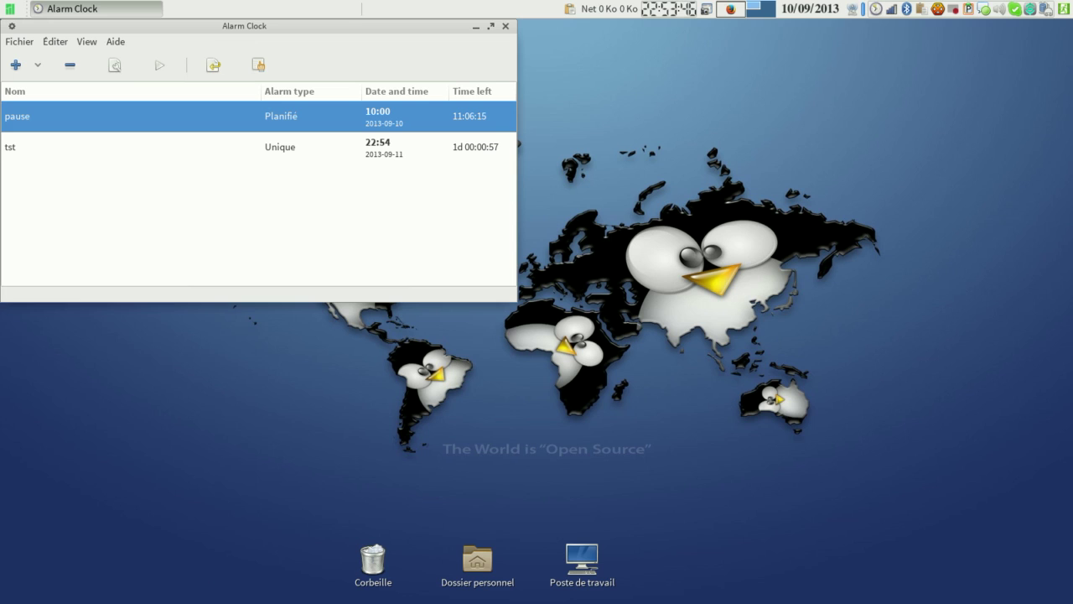
# Reopen the tst alarm's properties, change its date to Aujourd'hui and save it
pyautogui.click(259, 148)
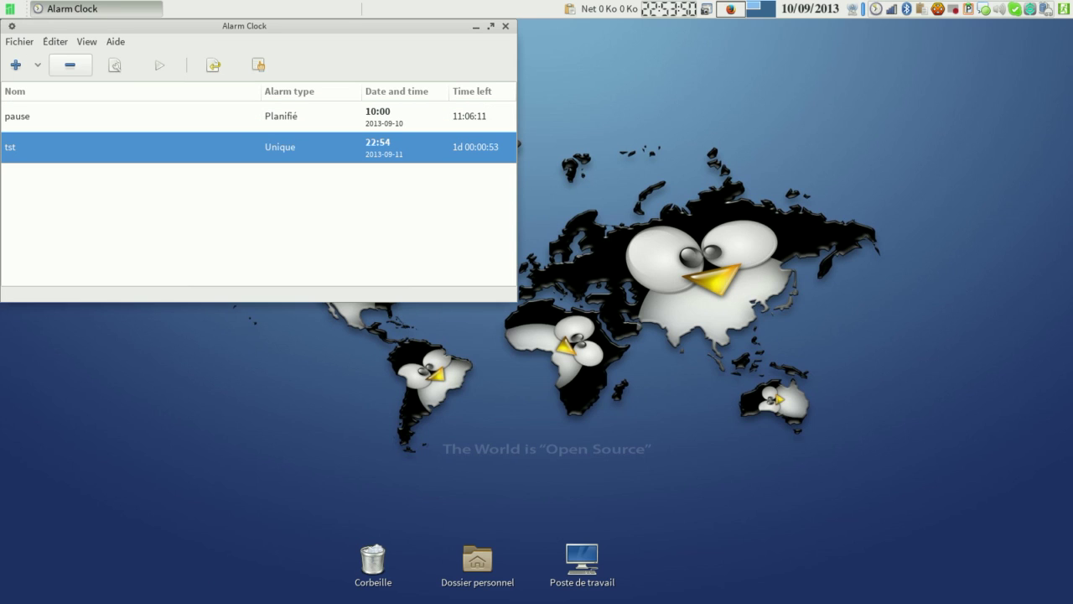
pyautogui.rightClick(50, 148)
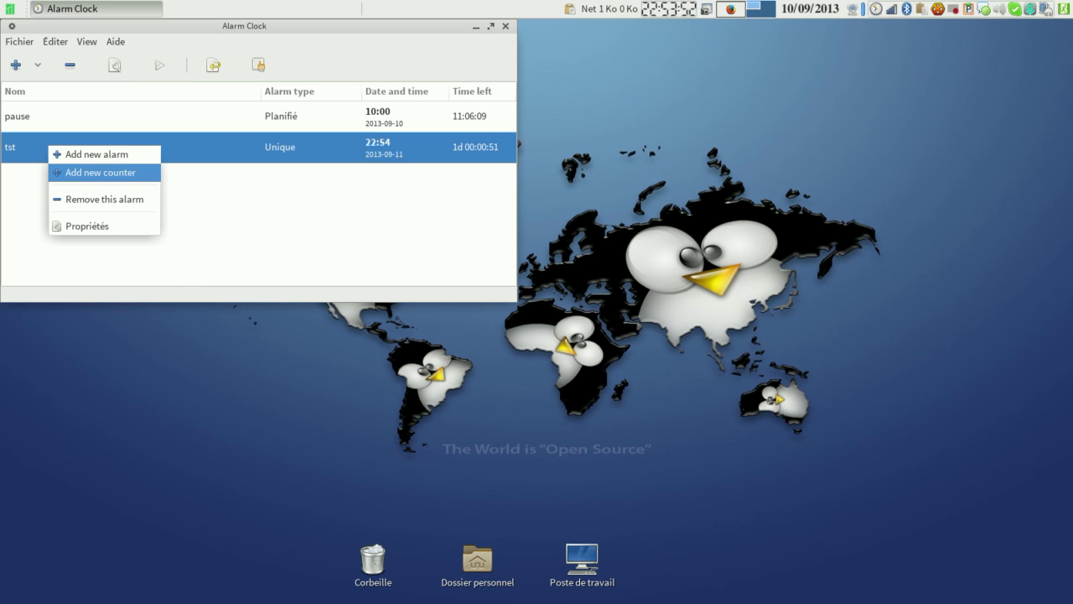
pyautogui.press('Down')
pyautogui.press('Down')
pyautogui.press('Down')
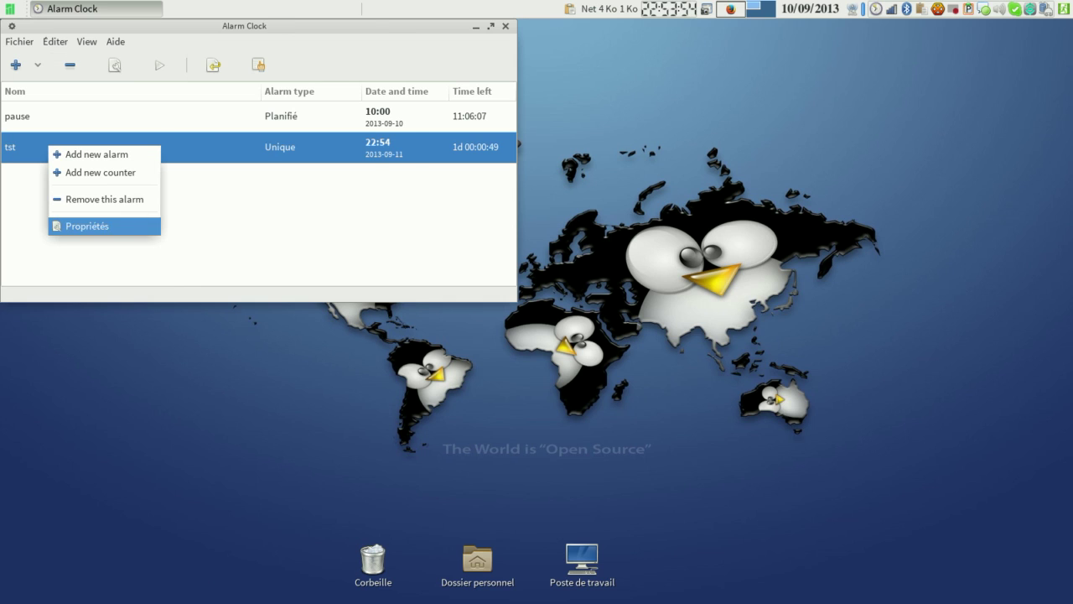
pyautogui.press('Return')
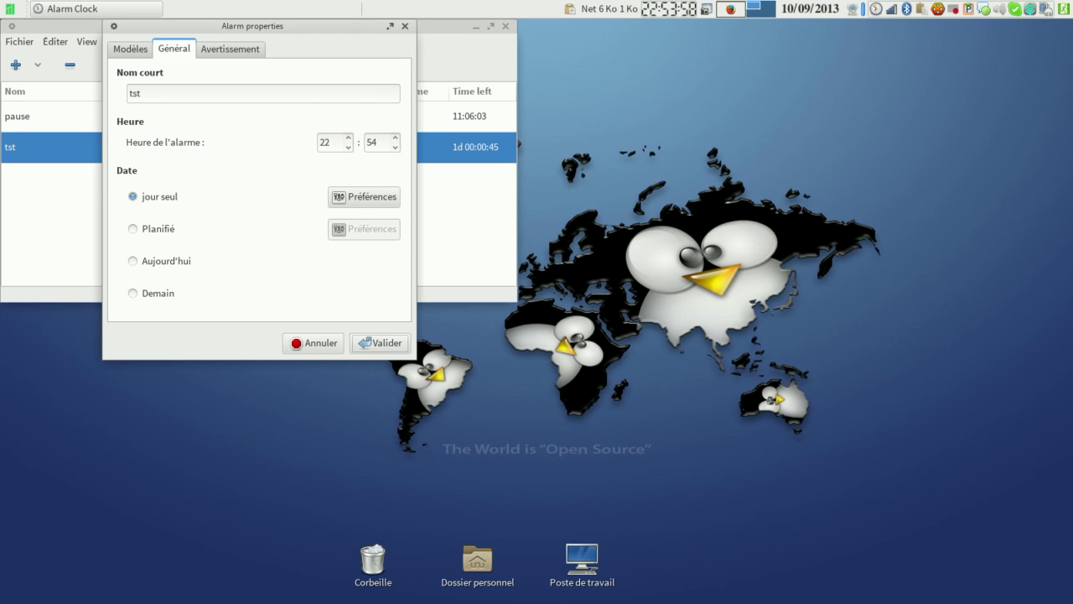
pyautogui.press('Tab')
pyautogui.press('Tab')
pyautogui.click(159, 261)
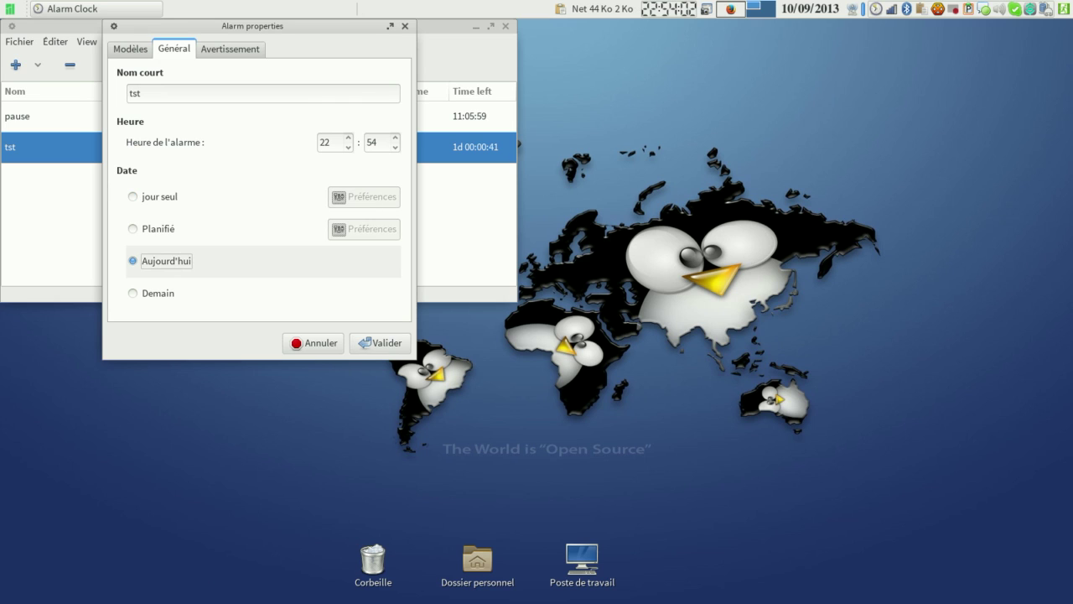
pyautogui.press('Return')
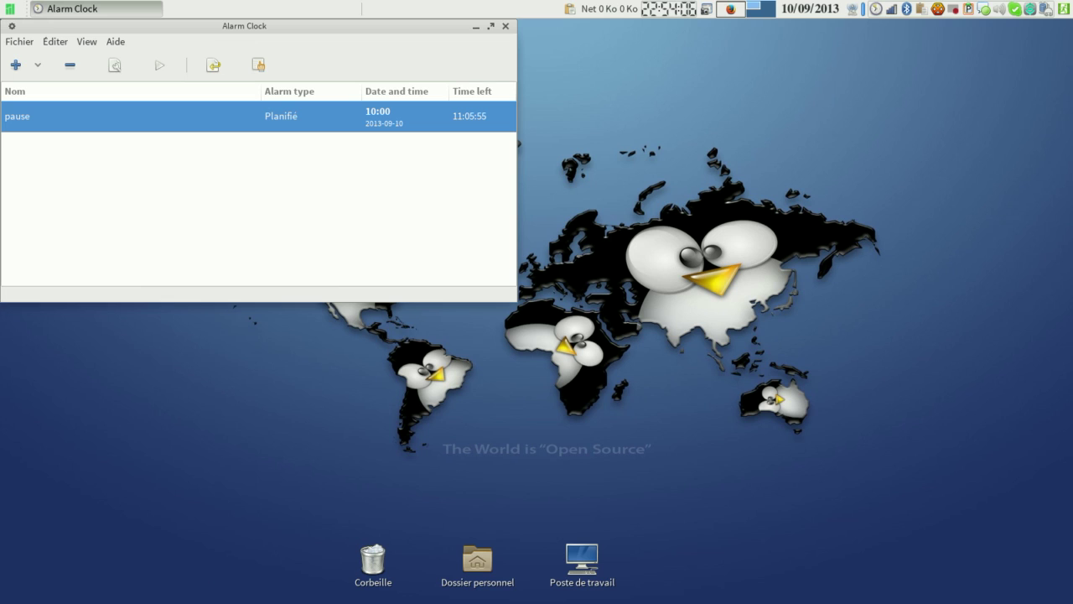
# Add a new single-day alarm for 22:55 with the default name Sans titre and select it in the list
pyautogui.click(16, 65)
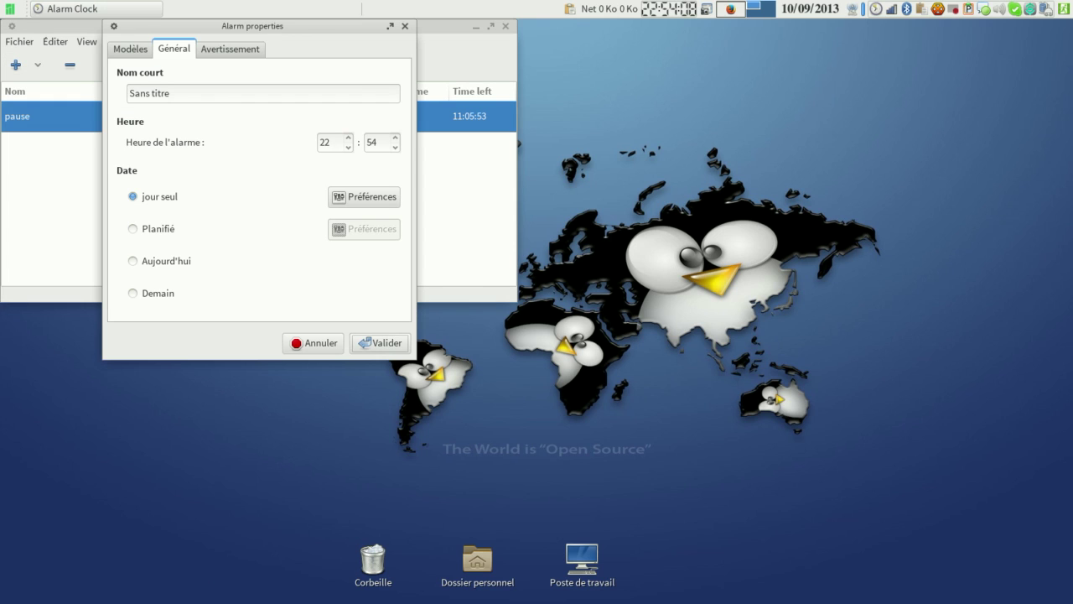
pyautogui.click(395, 138)
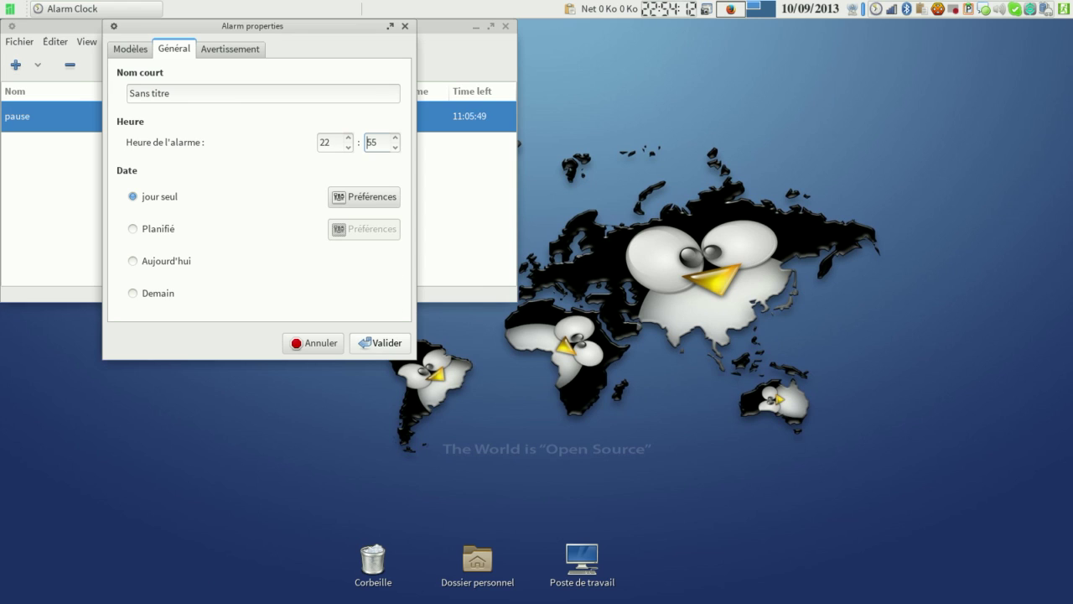
pyautogui.press('Return')
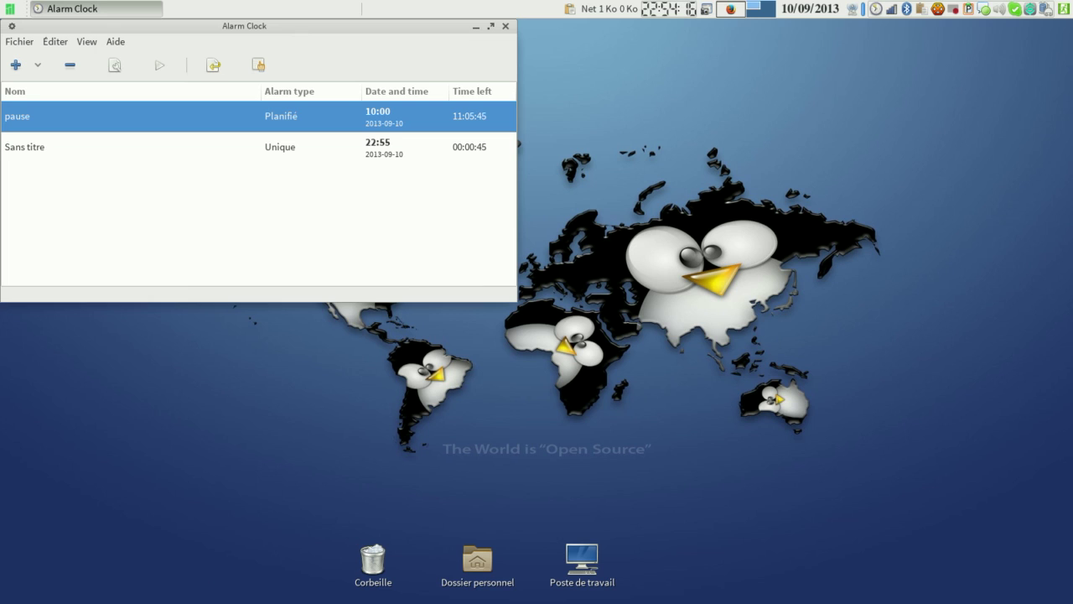
pyautogui.click(470, 149)
pyautogui.rightClick(469, 151)
pyautogui.click(436, 201)
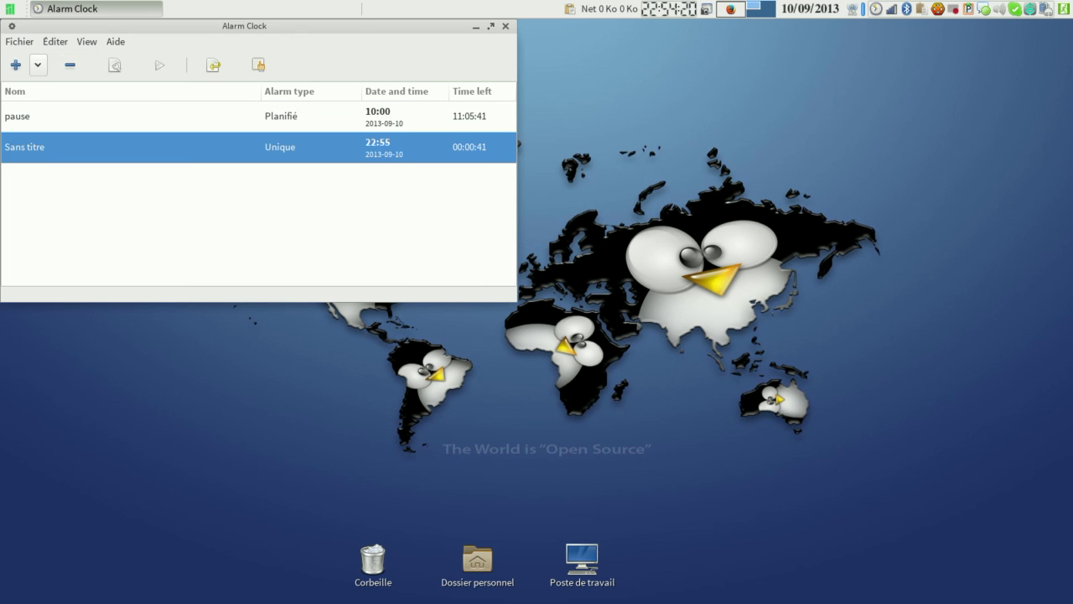
# Add a 10-minute counter titled test with Jouer un son standard as its sound
pyautogui.click(37, 65)
pyautogui.press('Return')
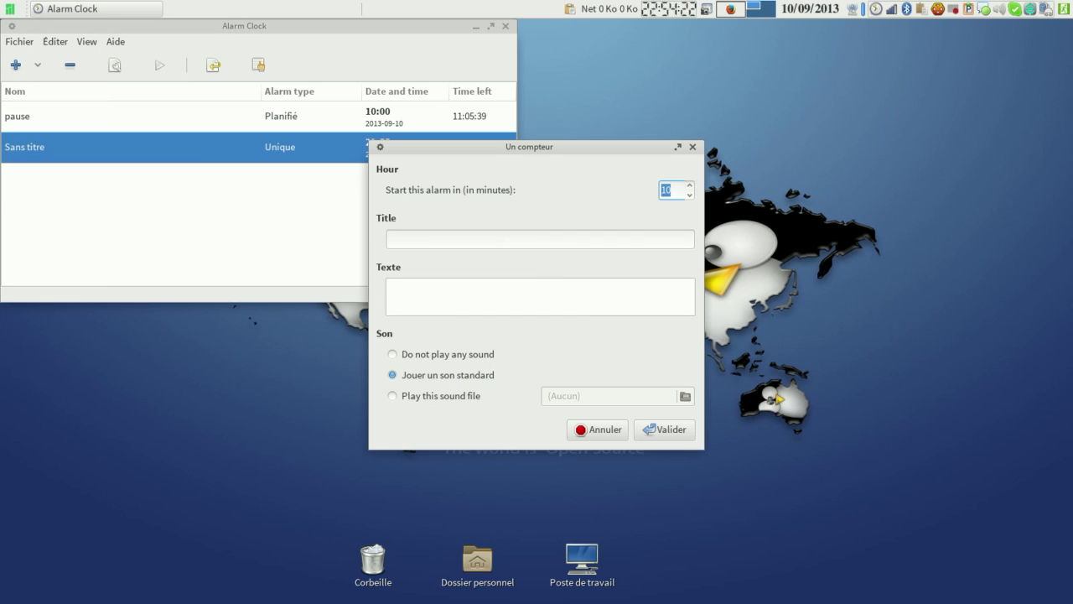
pyautogui.click(541, 240)
pyautogui.write('test')
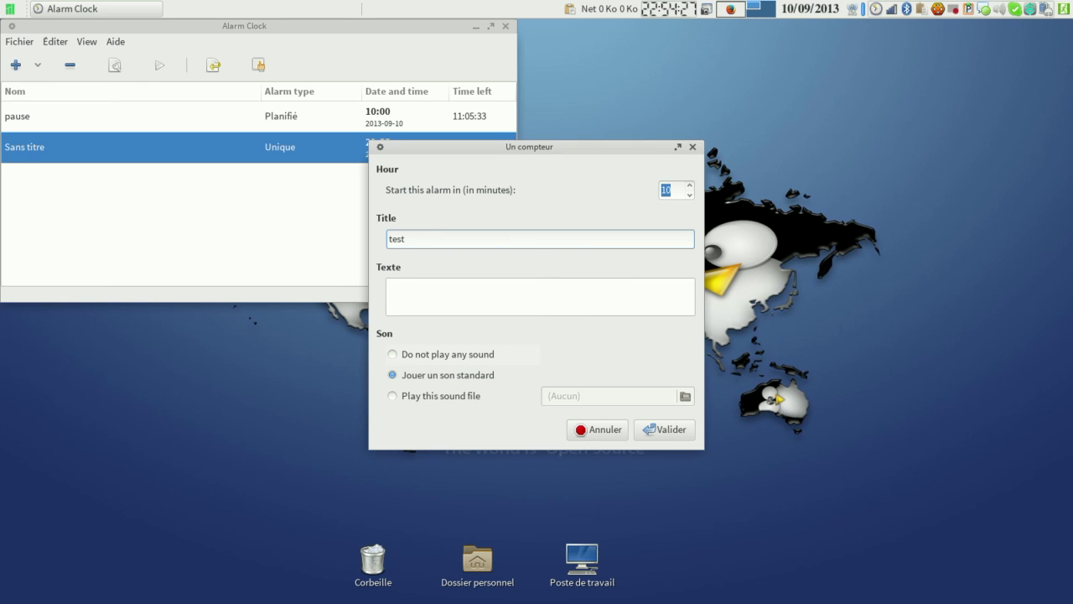
pyautogui.click(436, 354)
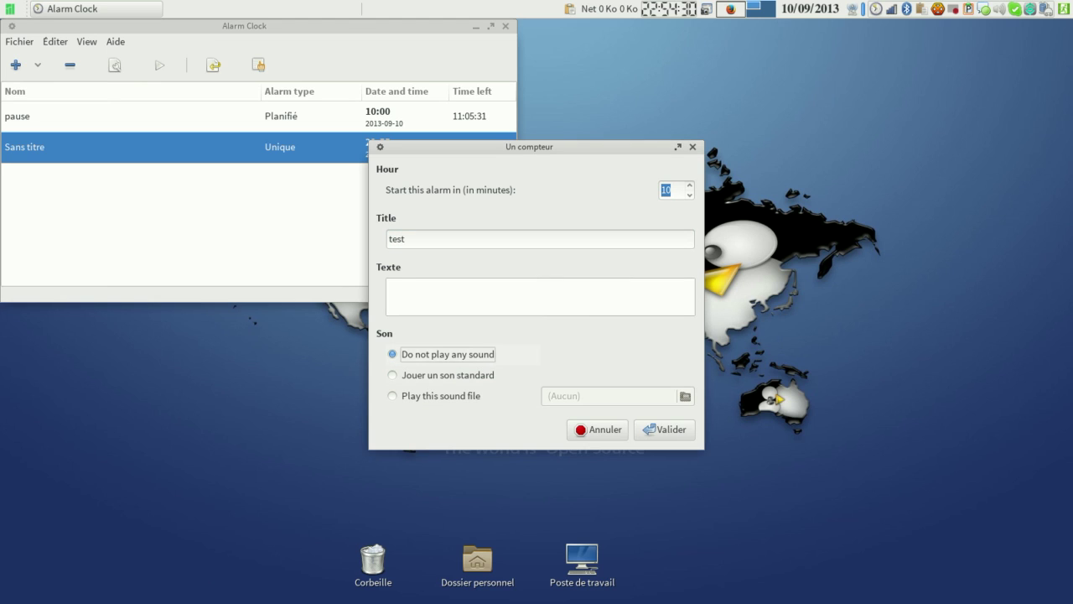
pyautogui.press('Down')
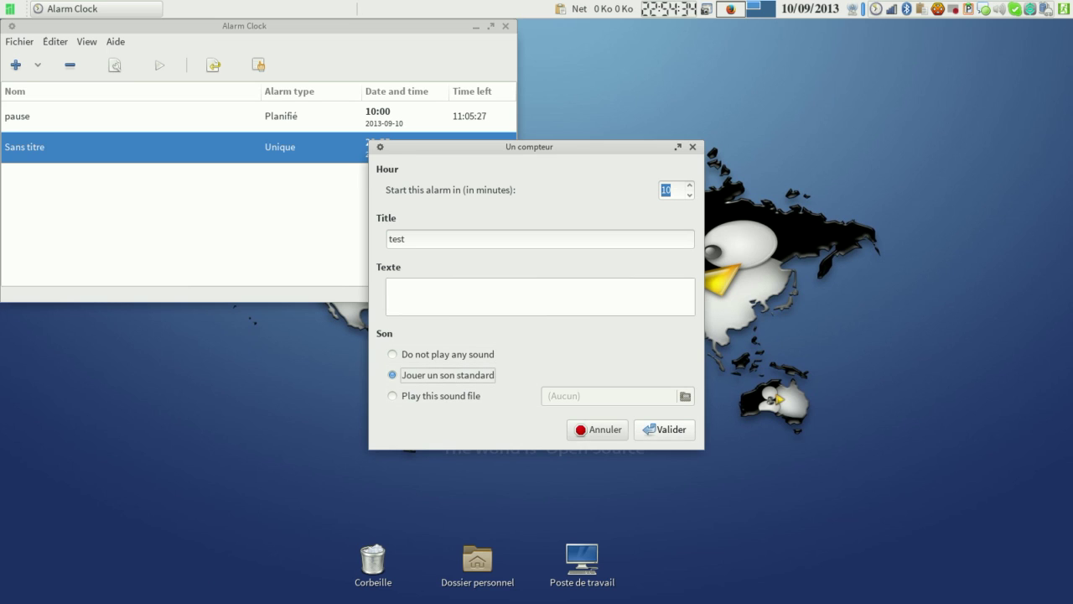
pyautogui.click(664, 431)
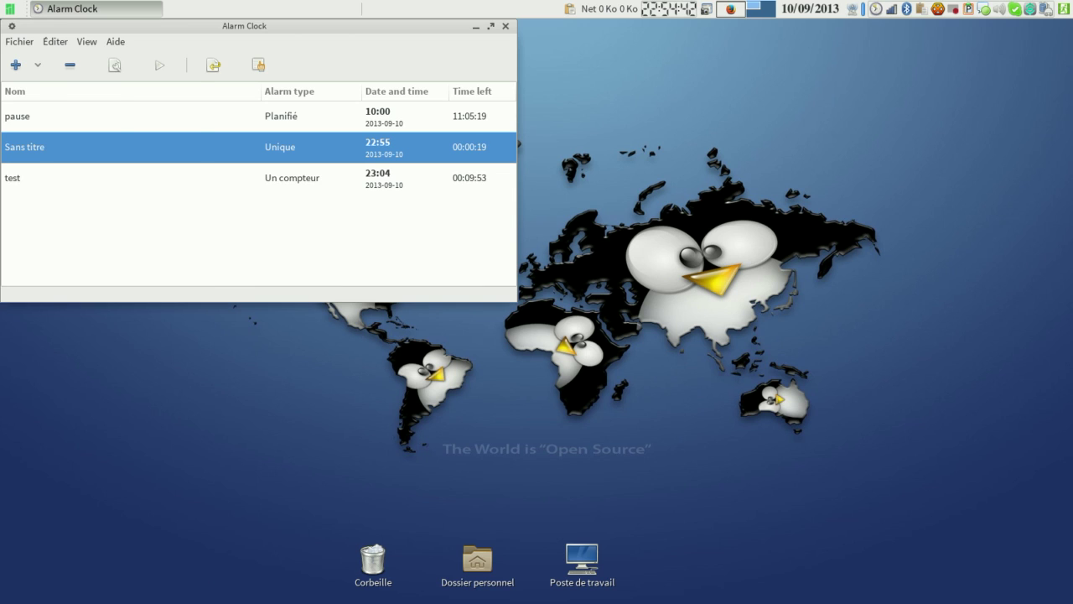
# Examine the alarm templates list and the properties offered for a new template, without creating one
pyautogui.click(55, 42)
pyautogui.press('Down')
pyautogui.press('Down')
pyautogui.press('Down')
pyautogui.press('Down')
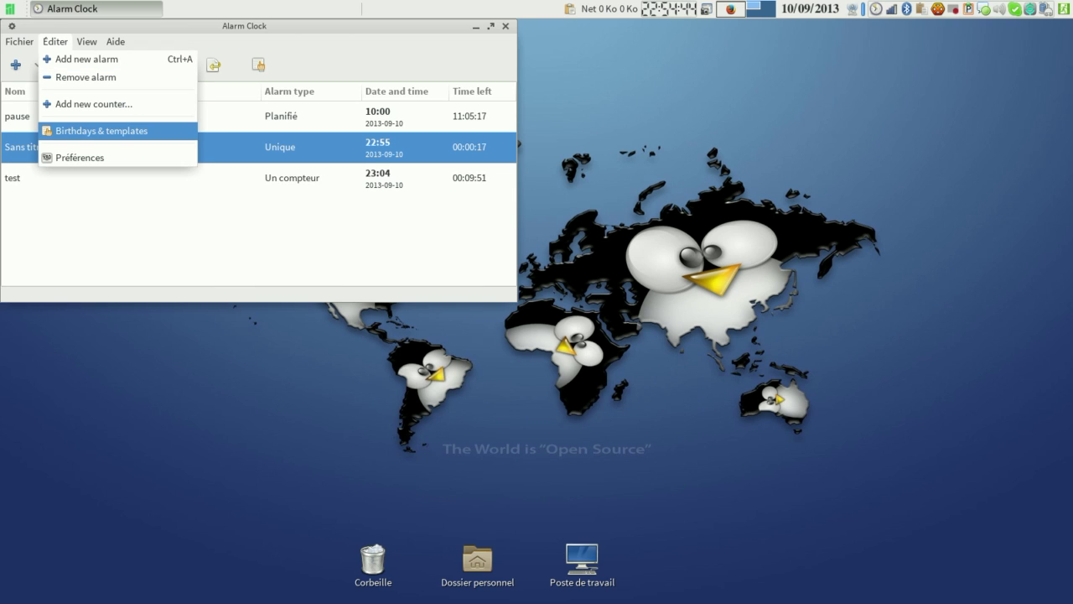
pyautogui.press('Return')
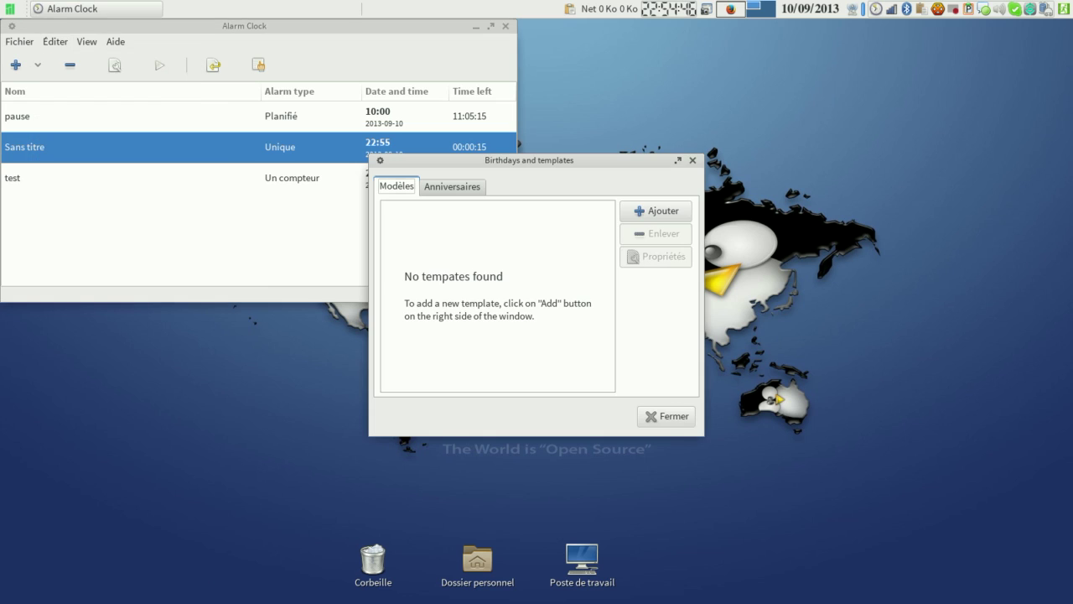
pyautogui.click(656, 212)
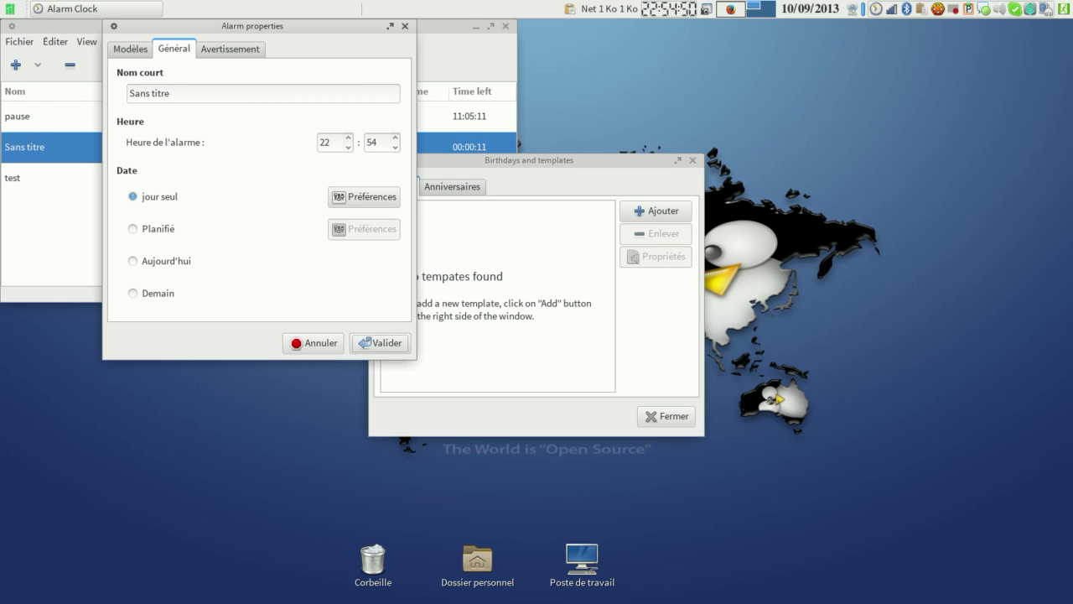
pyautogui.click(230, 50)
pyautogui.press('Escape')
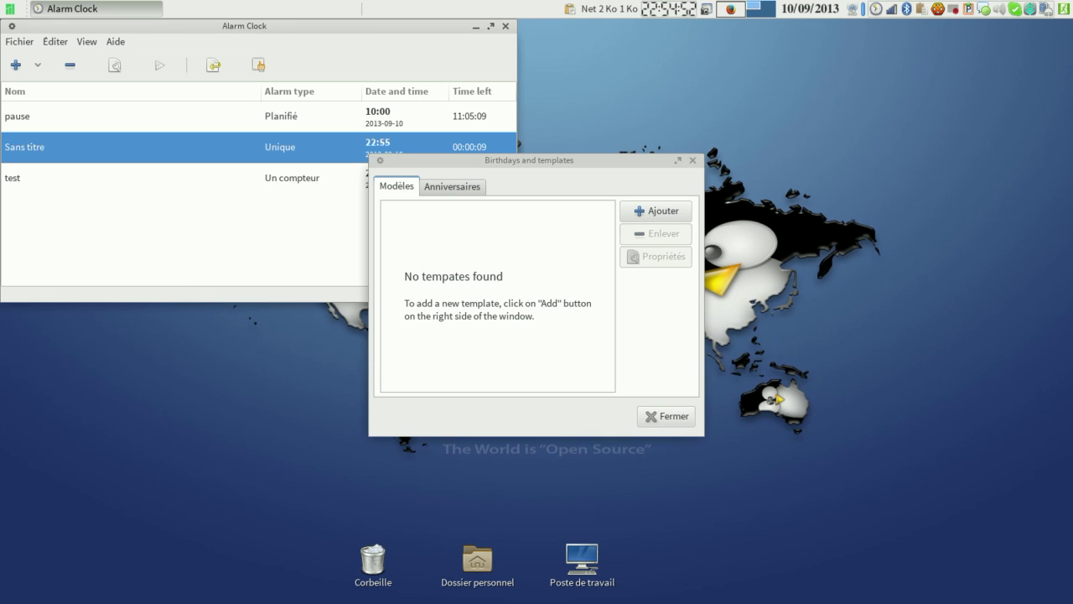
# Examine the form for adding a birthday, without saving one, and leave the birthdays and templates window
pyautogui.hotkey('ctrl', 'pagedown')
pyautogui.click(656, 211)
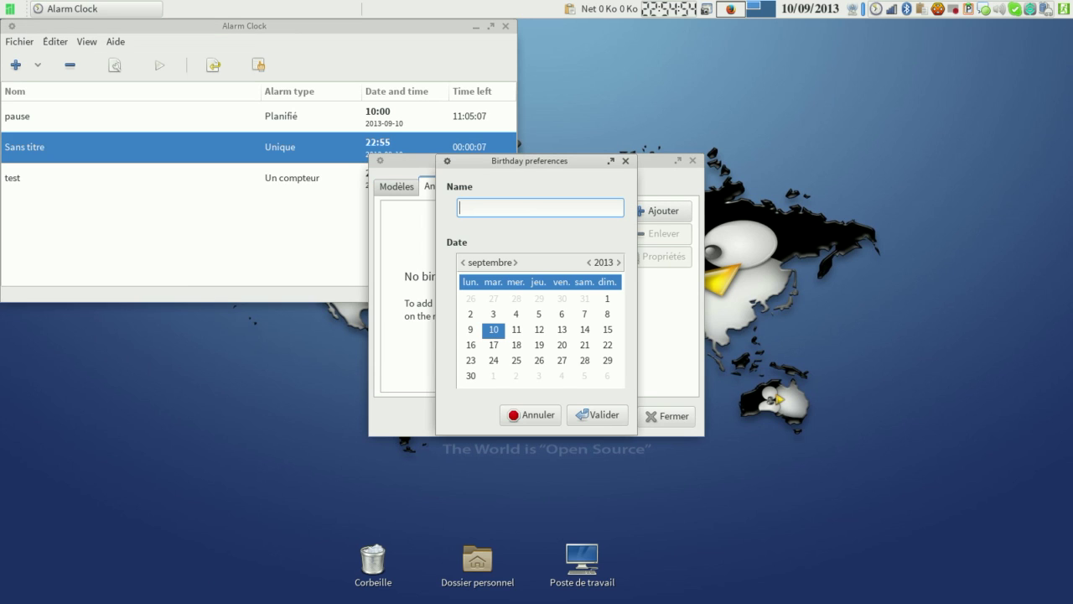
pyautogui.click(532, 415)
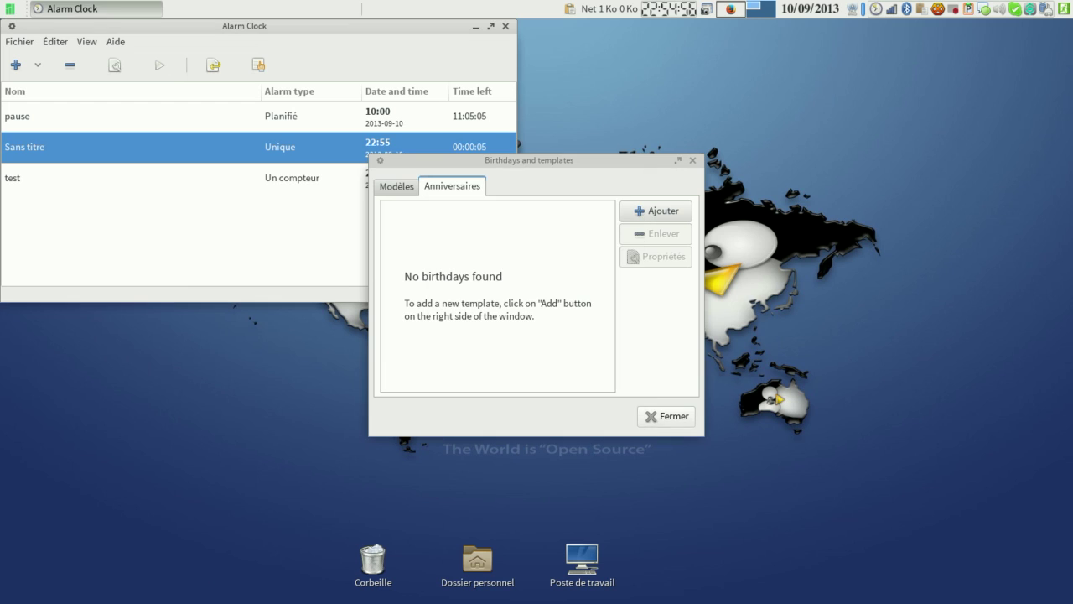
pyautogui.press('Escape')
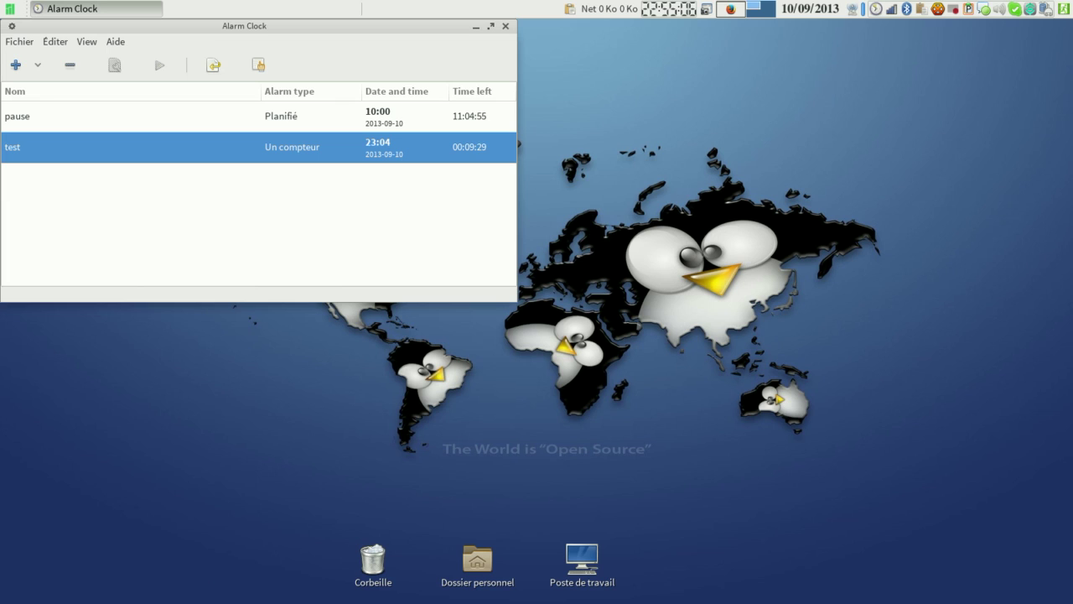
# Check the list of missed alarms and close it
pyautogui.click(55, 42)
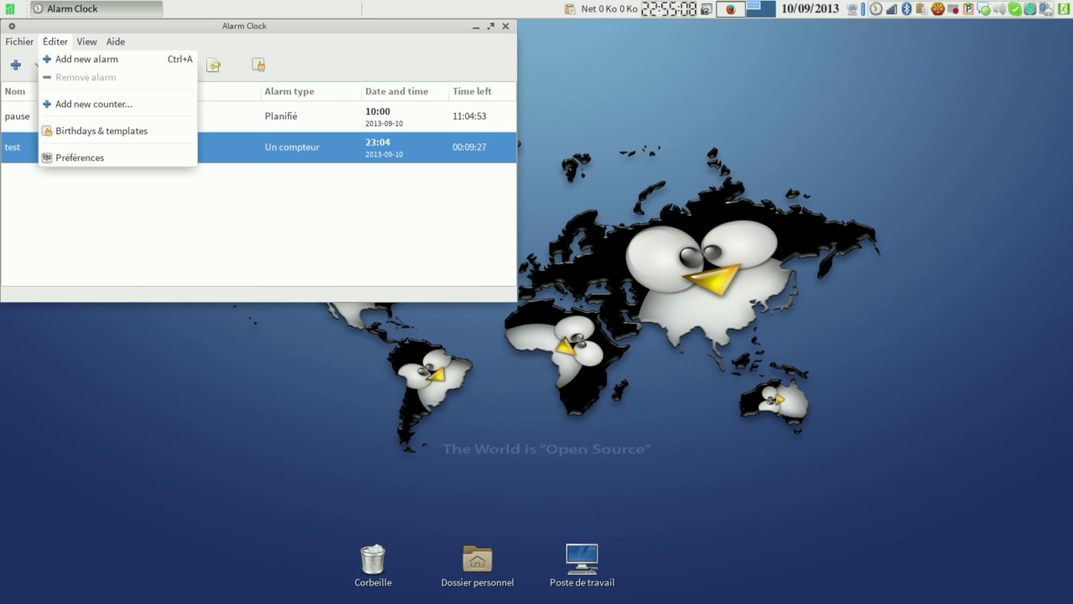
pyautogui.press('Down')
pyautogui.press('Right')
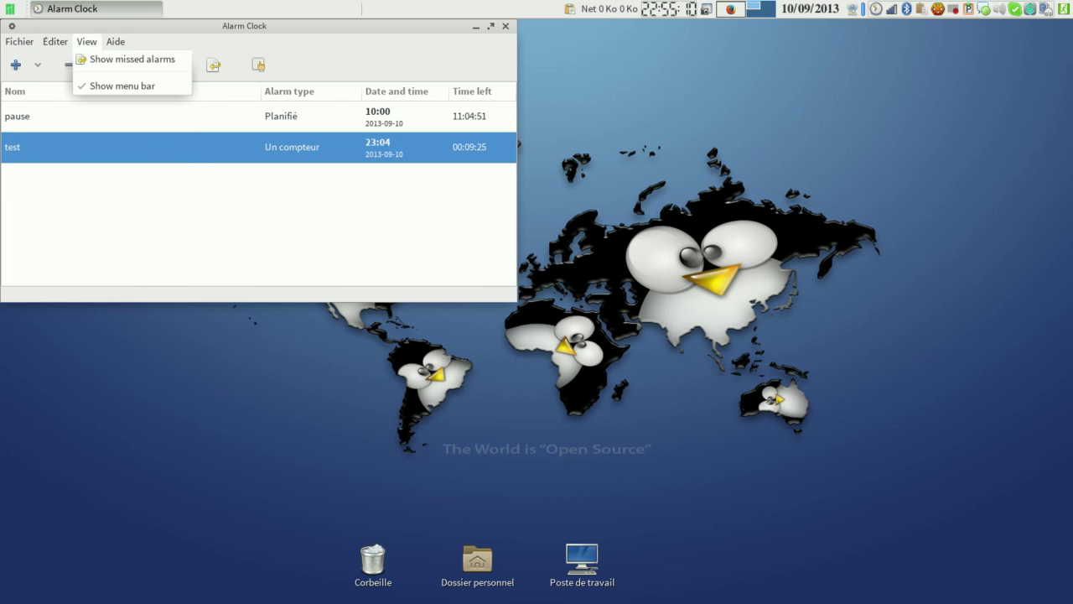
pyautogui.press('Down')
pyautogui.press('Return')
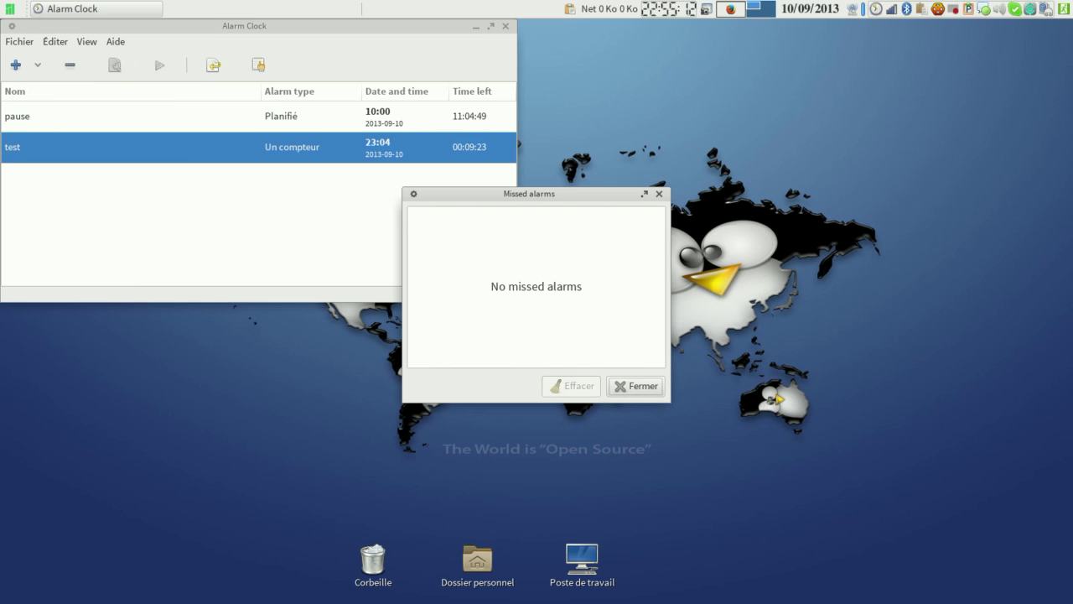
pyautogui.press('Return')
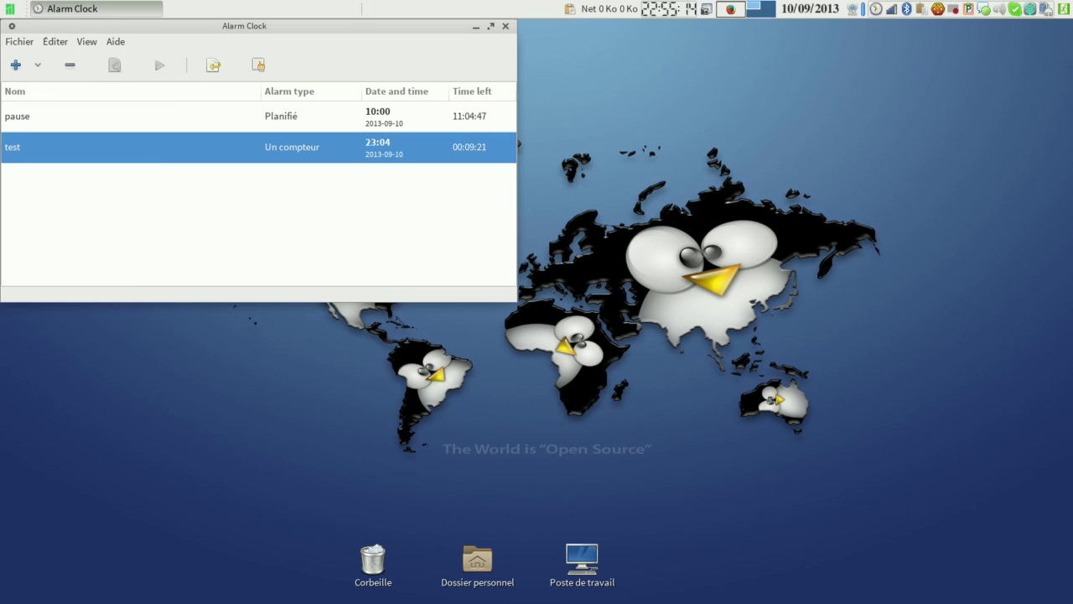
# Enable Démarrer minimisé in the program's general preferences and close them
pyautogui.hotkey('alt', 'v')
pyautogui.press('Right')
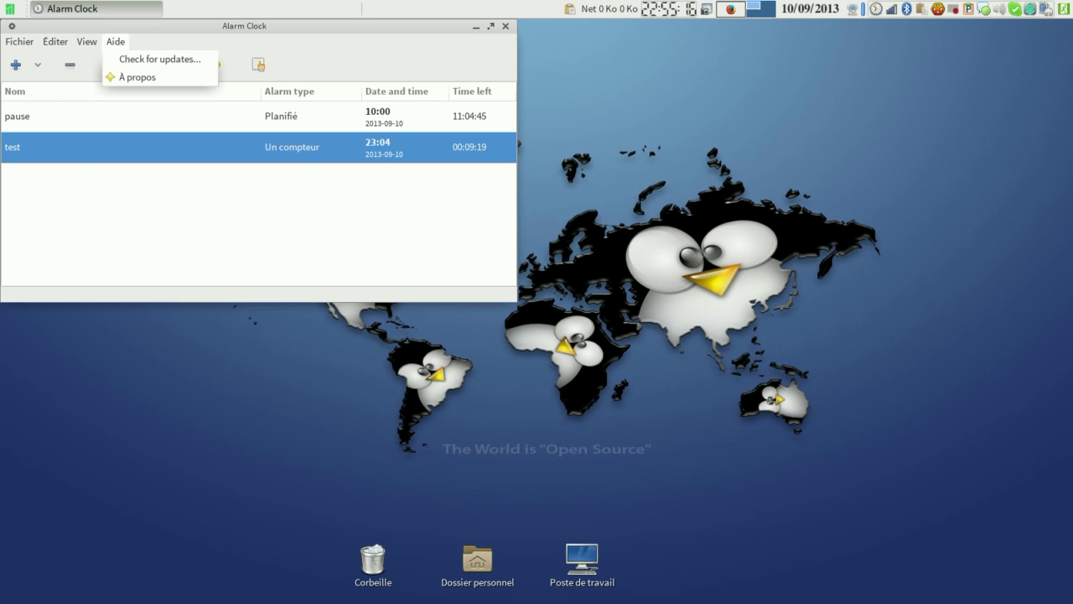
pyautogui.moveTo(55, 42)
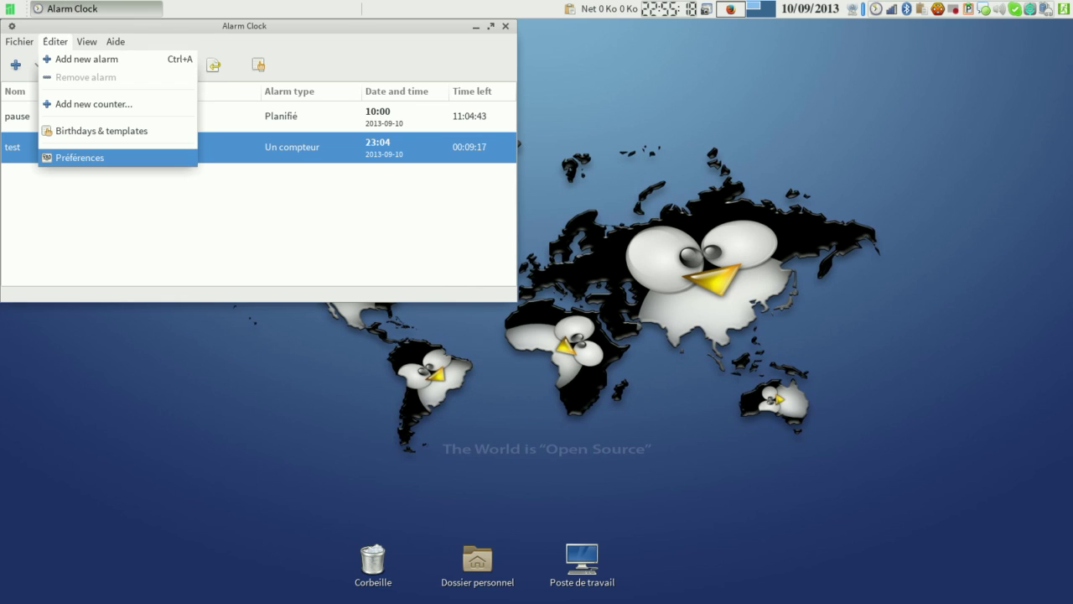
pyautogui.press('Return')
pyautogui.press('Tab')
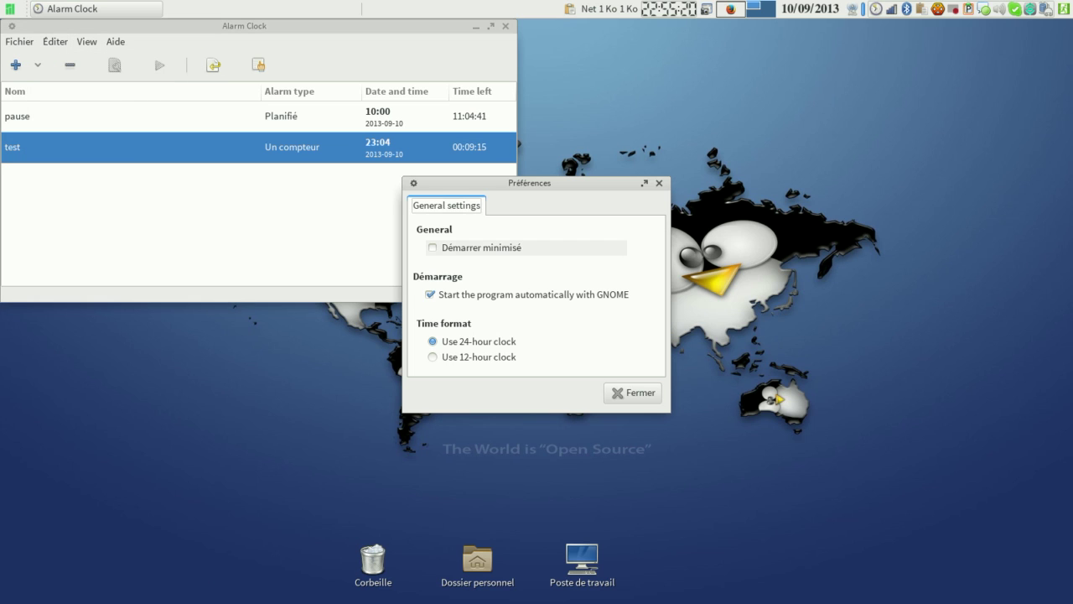
pyautogui.press('space')
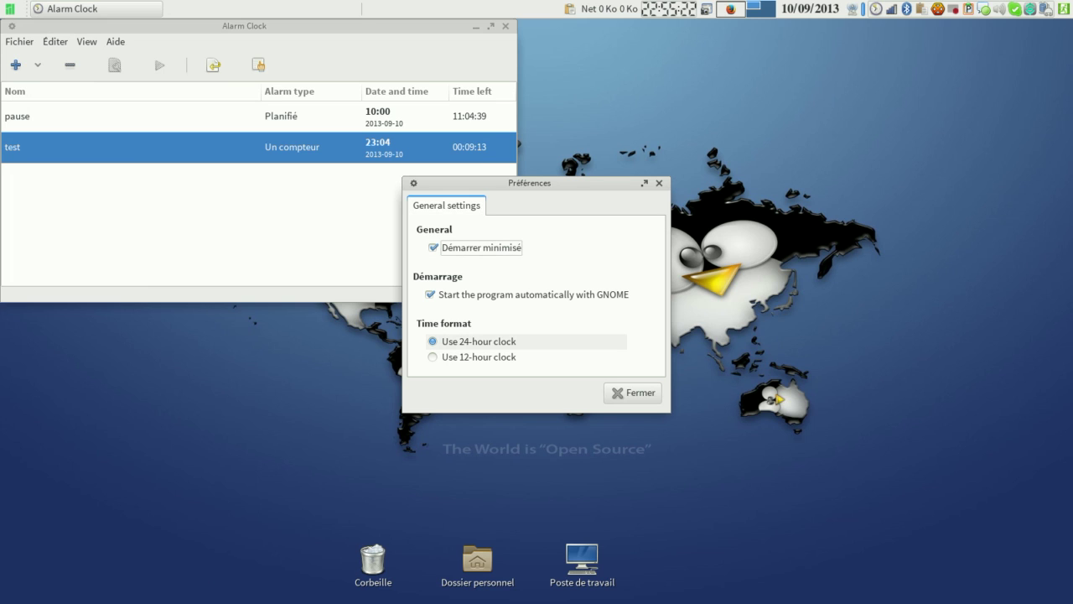
pyautogui.click(632, 392)
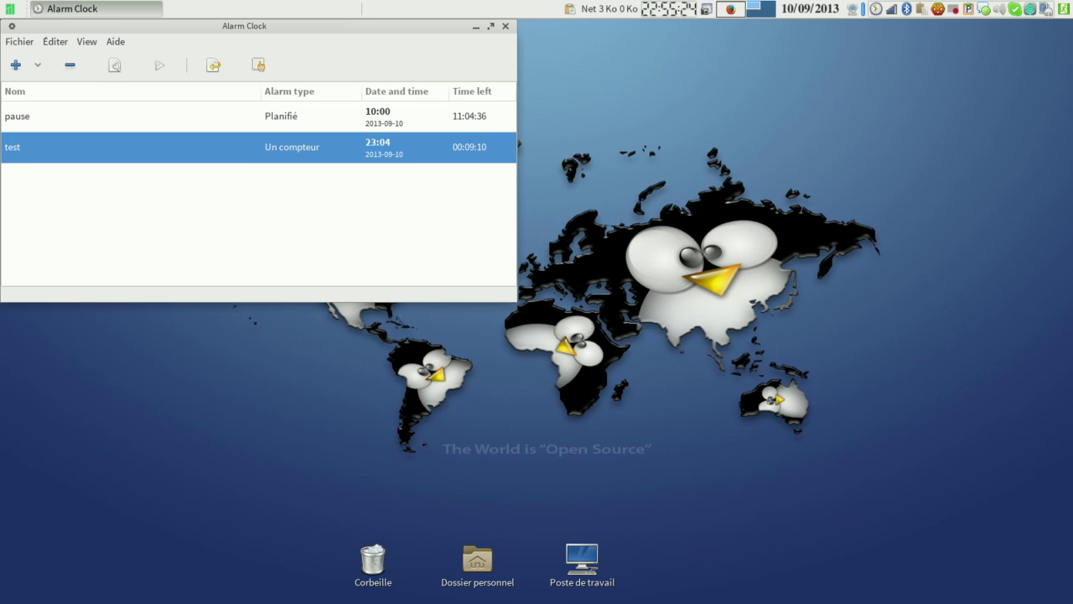
# Check the properties of the test counter and close them without making changes
pyautogui.click(116, 42)
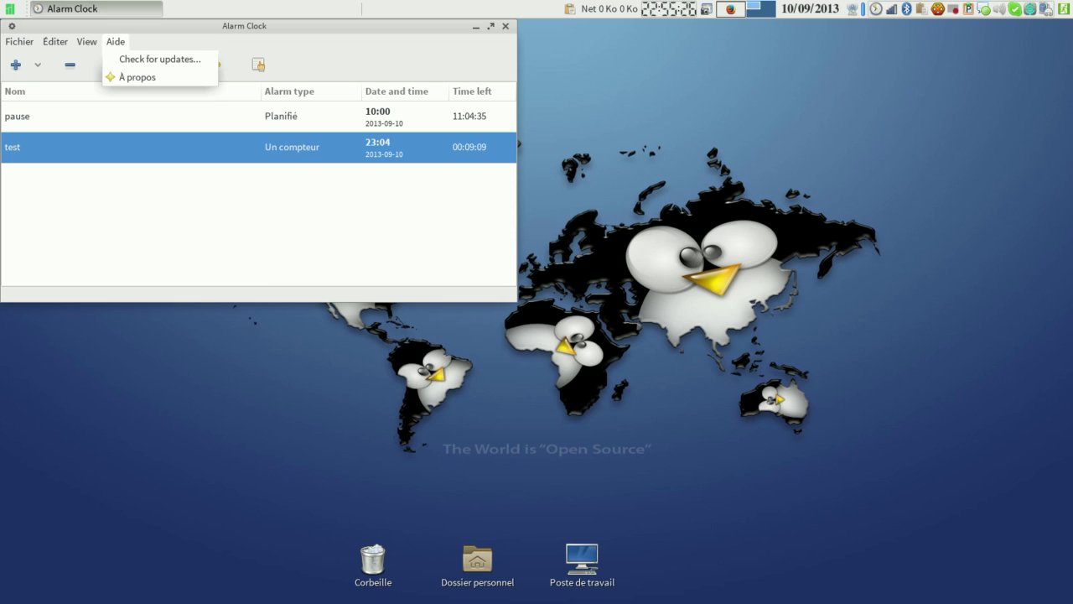
pyautogui.press('Escape')
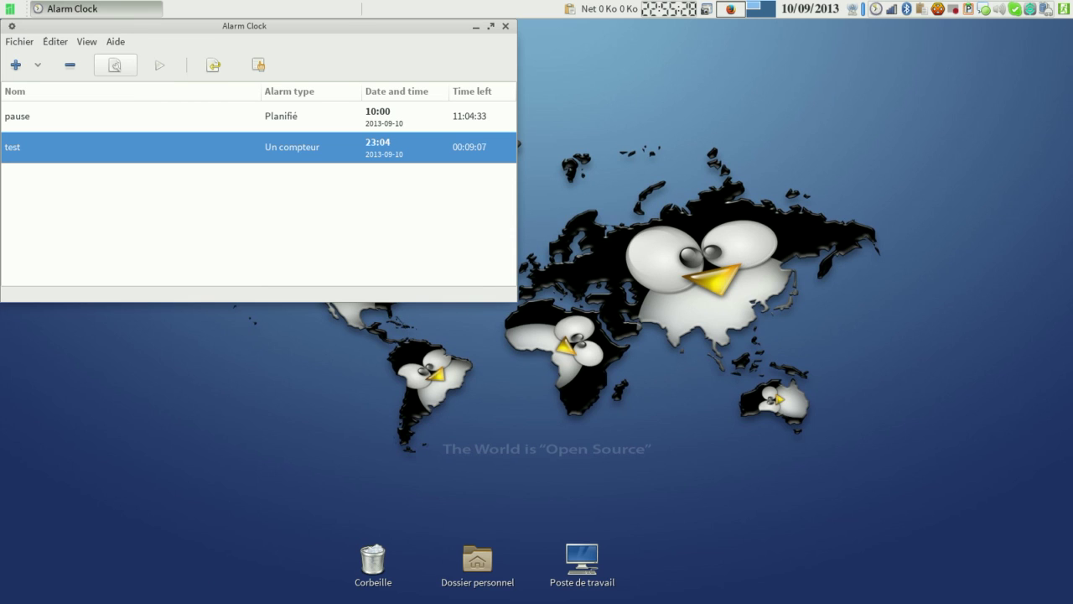
pyautogui.click(115, 65)
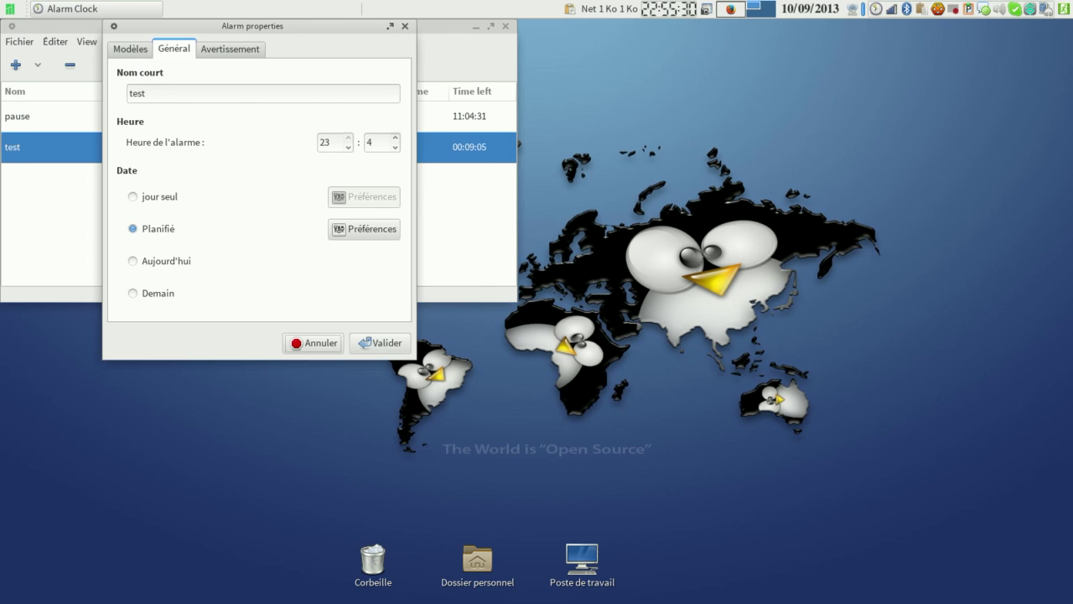
pyautogui.press('Escape')
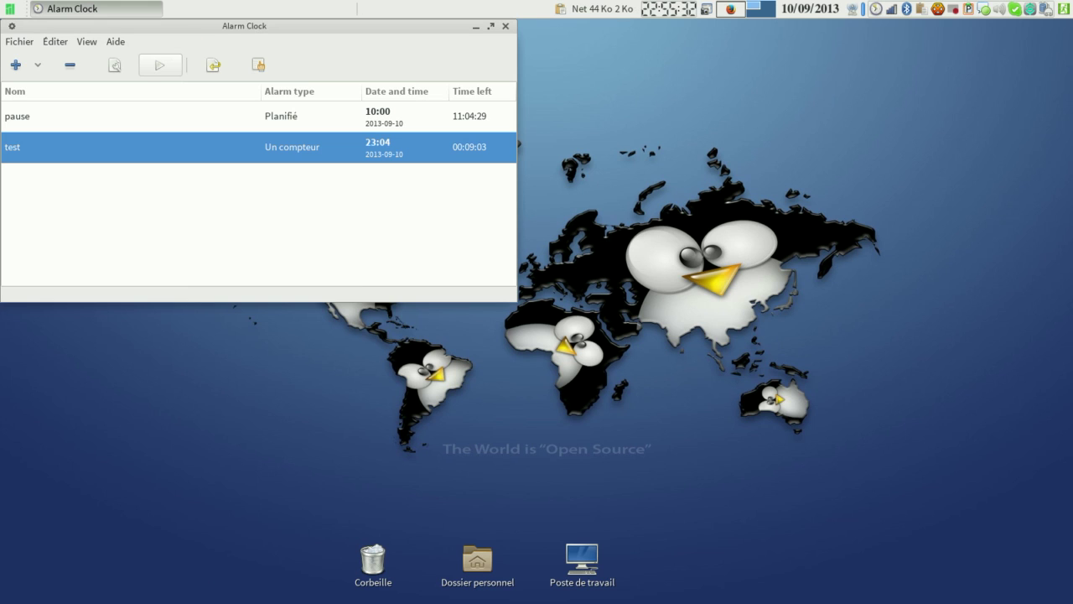
# Play the test counter's alert as a preview, dismiss the sound warning and stop playback
pyautogui.press('Return')
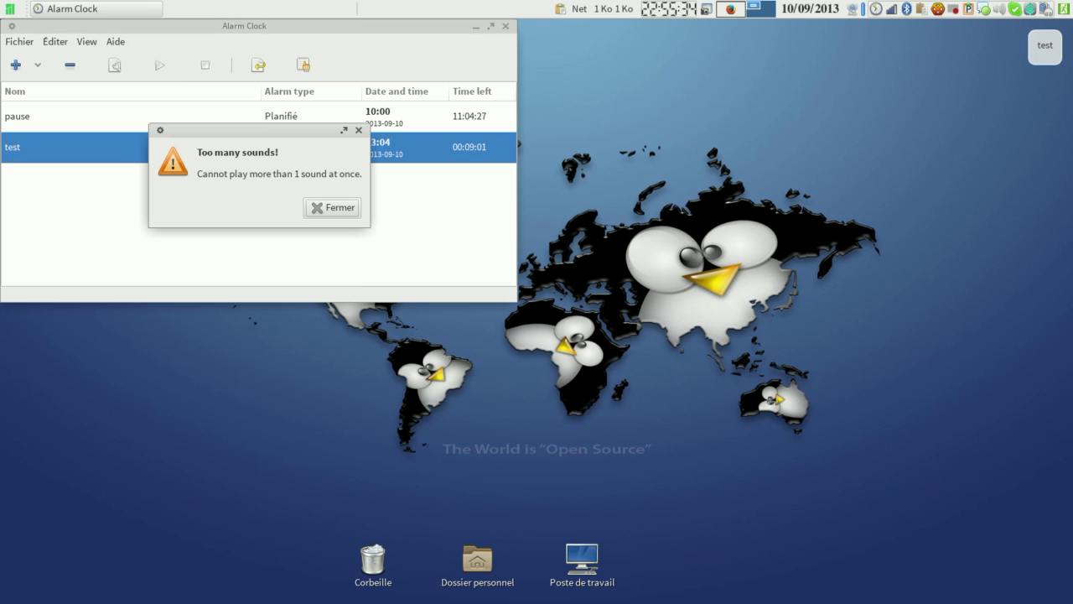
pyautogui.press('Return')
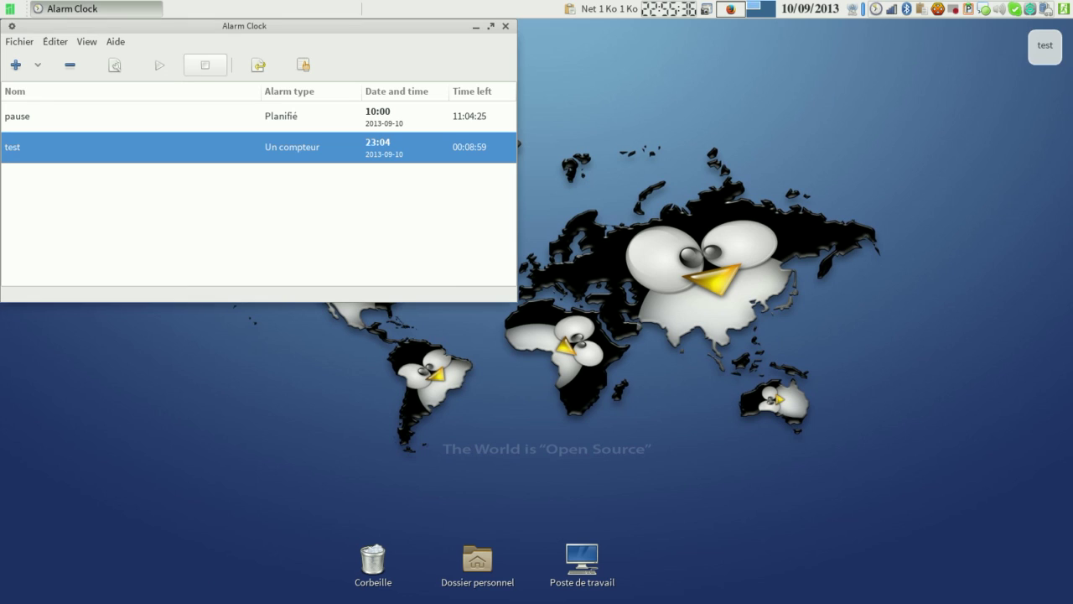
pyautogui.press('Return')
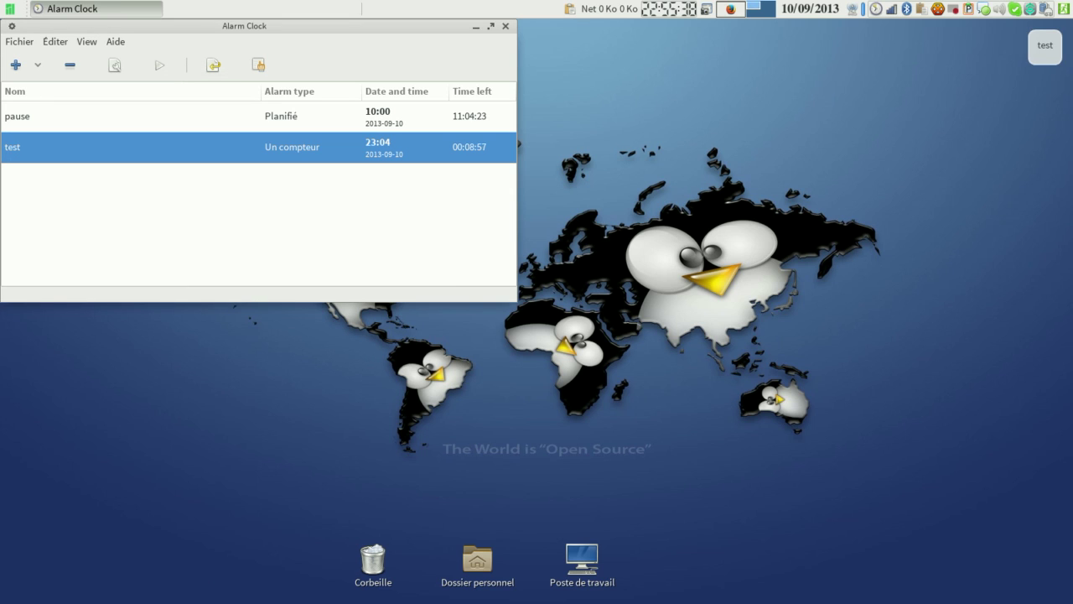
pyautogui.press('Return')
pyautogui.press('Return')
pyautogui.press('Return')
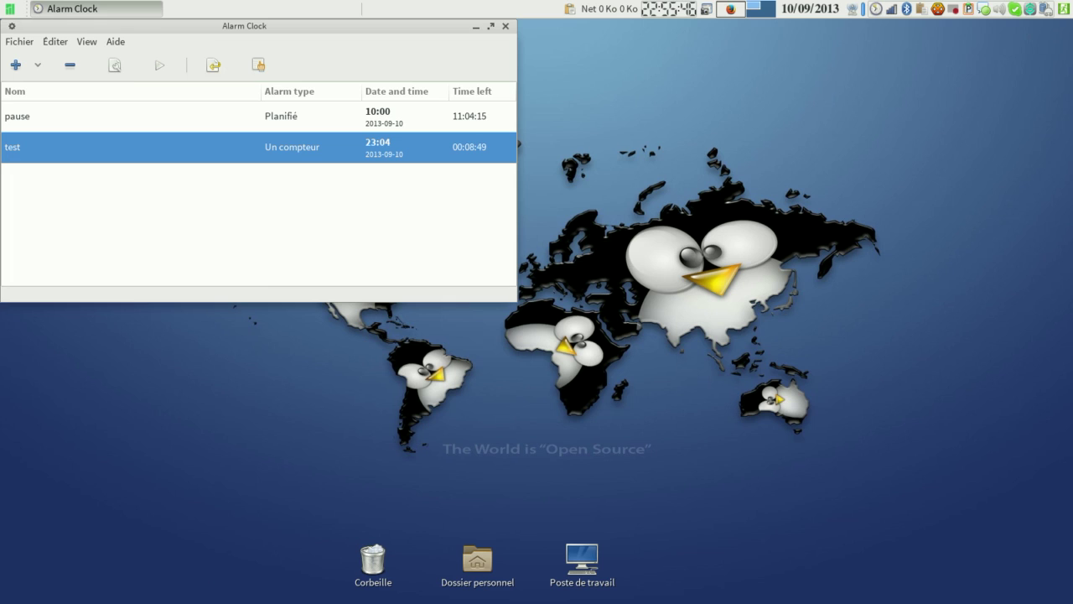
# Check online for program updates, close the opened web page and minimise Firefox to return to Alarm Clock
pyautogui.click(115, 42)
pyautogui.press('Down')
pyautogui.press('Return')
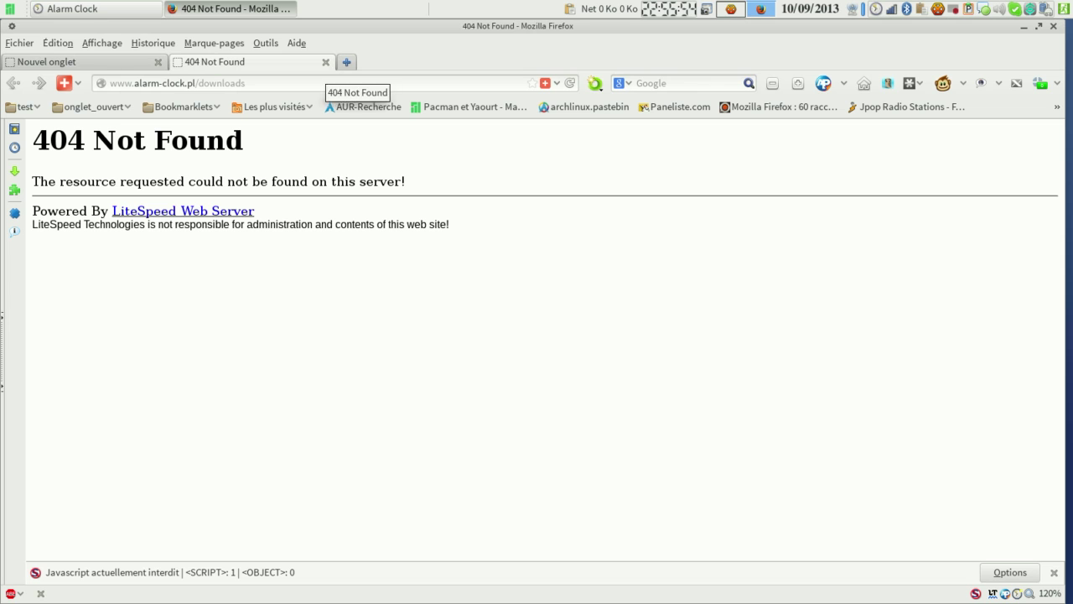
pyautogui.click(325, 62)
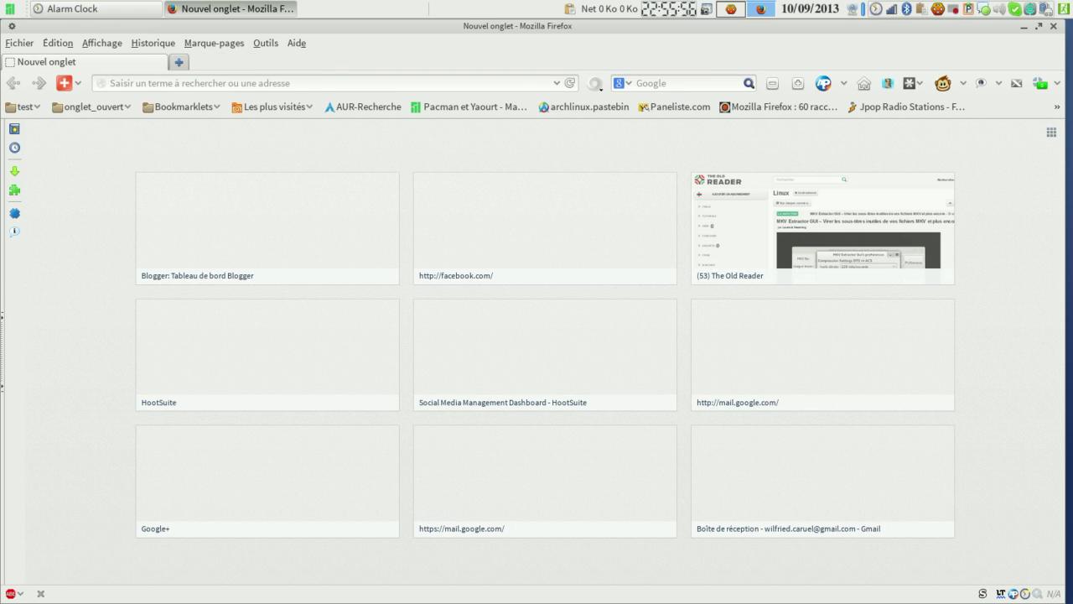
pyautogui.click(231, 8)
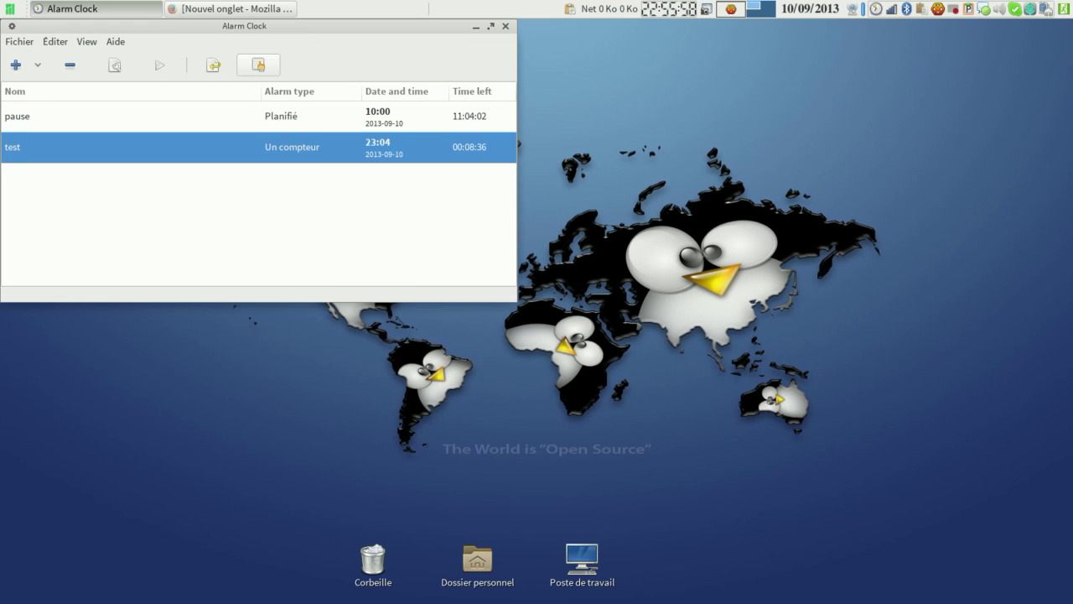
# Maximise the main window and view the program's About information
pyautogui.click(115, 42)
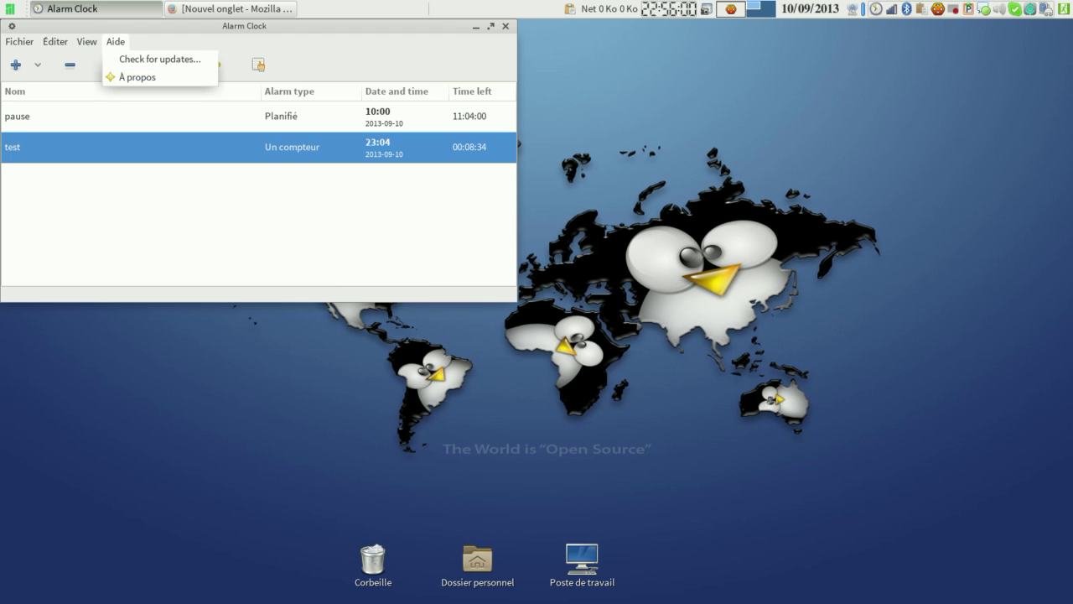
pyautogui.click(491, 26)
pyautogui.click(491, 26)
pyautogui.hotkey('alt', 'a')
pyautogui.press('Down')
pyautogui.press('Return')
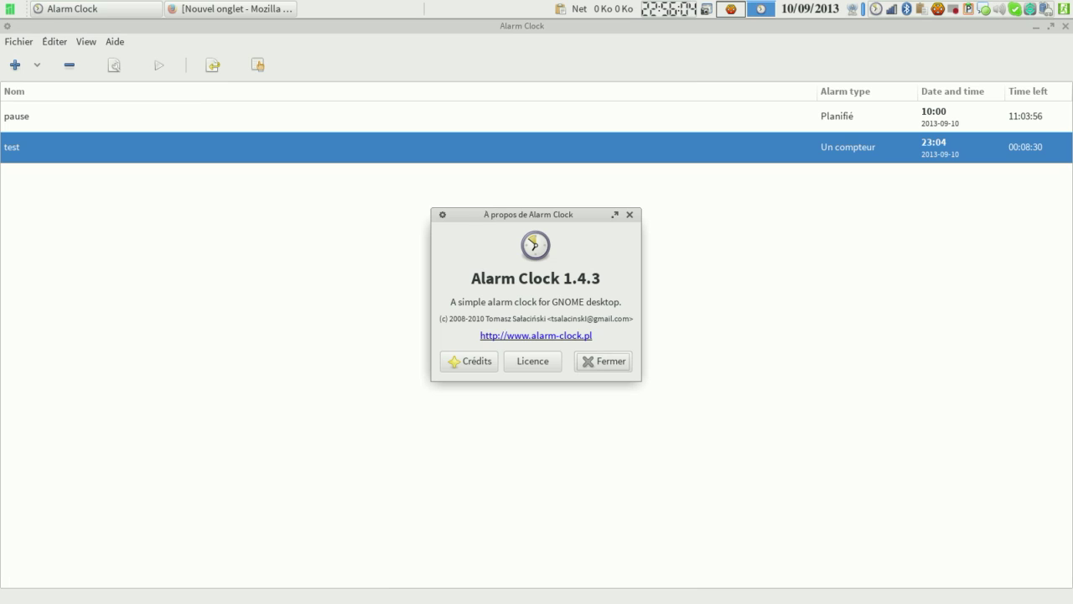
pyautogui.press('Tab')
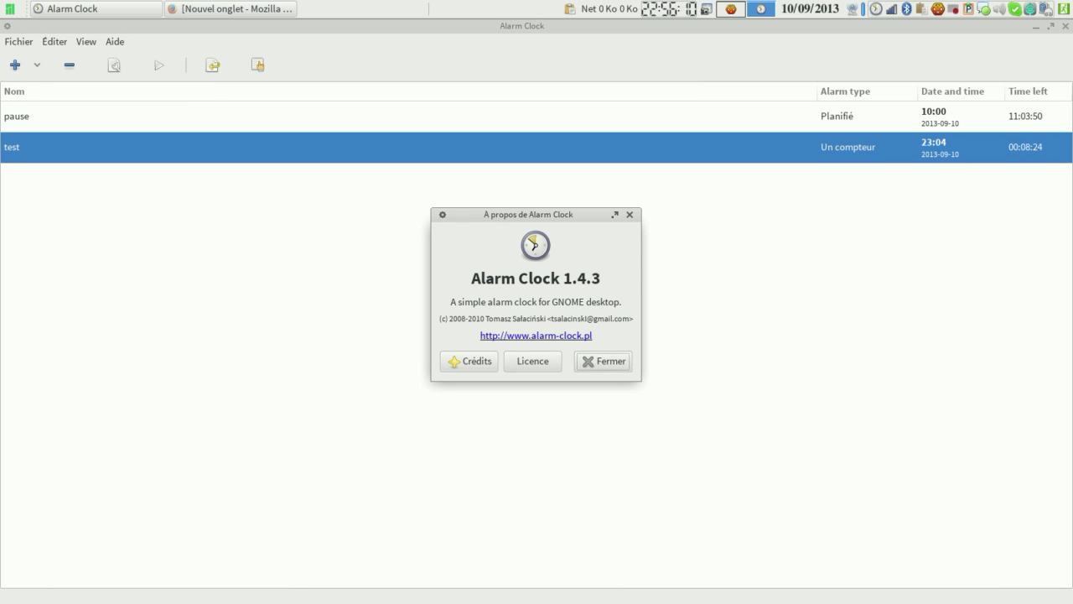
pyautogui.click(856, 8)
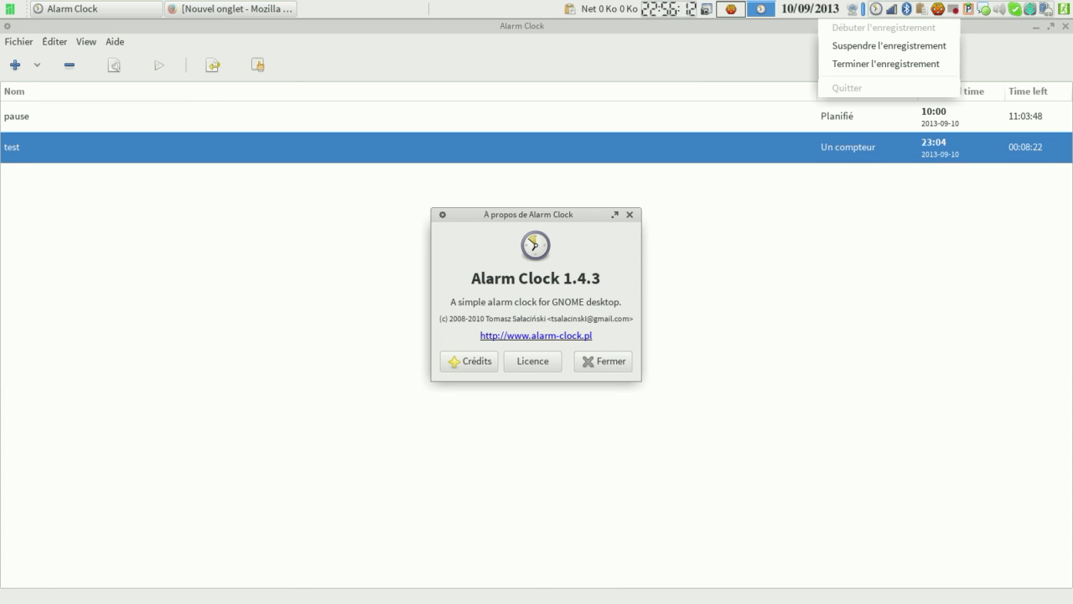